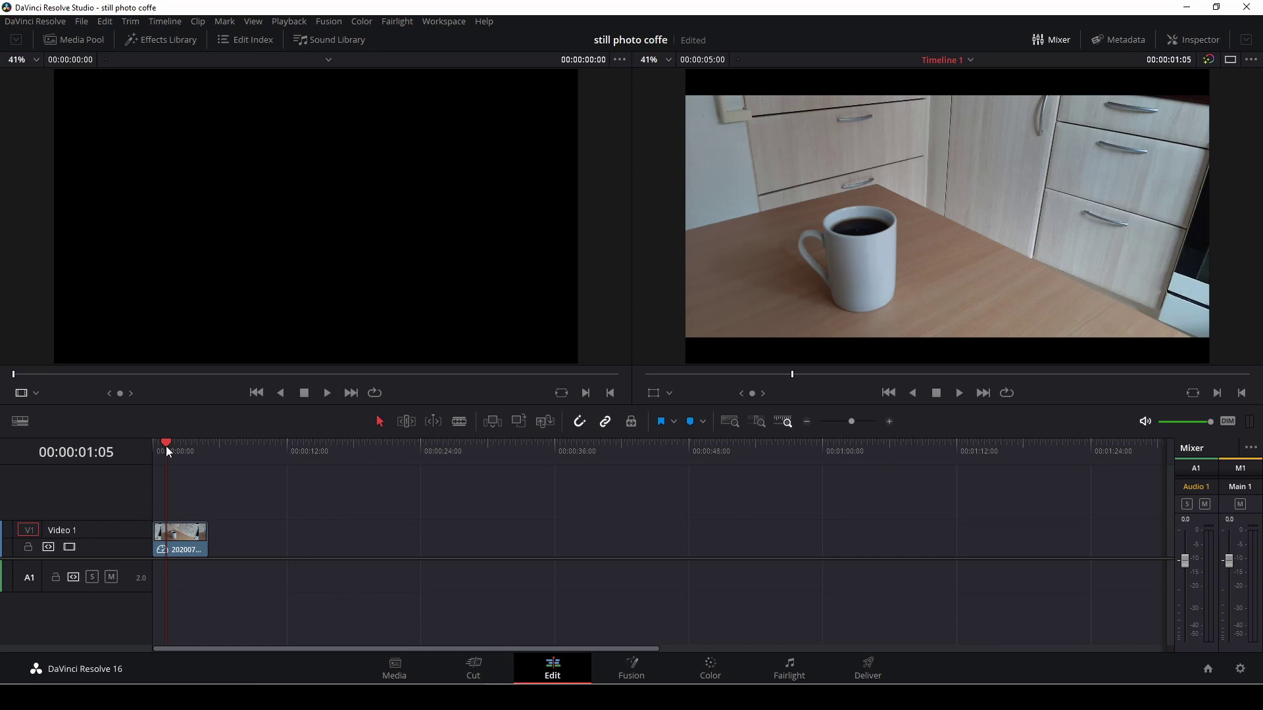
Play the timeline from the start to preview the coffee mug photo
drag(166, 446, 161, 450)
key(space)
key(space)
key(Home)
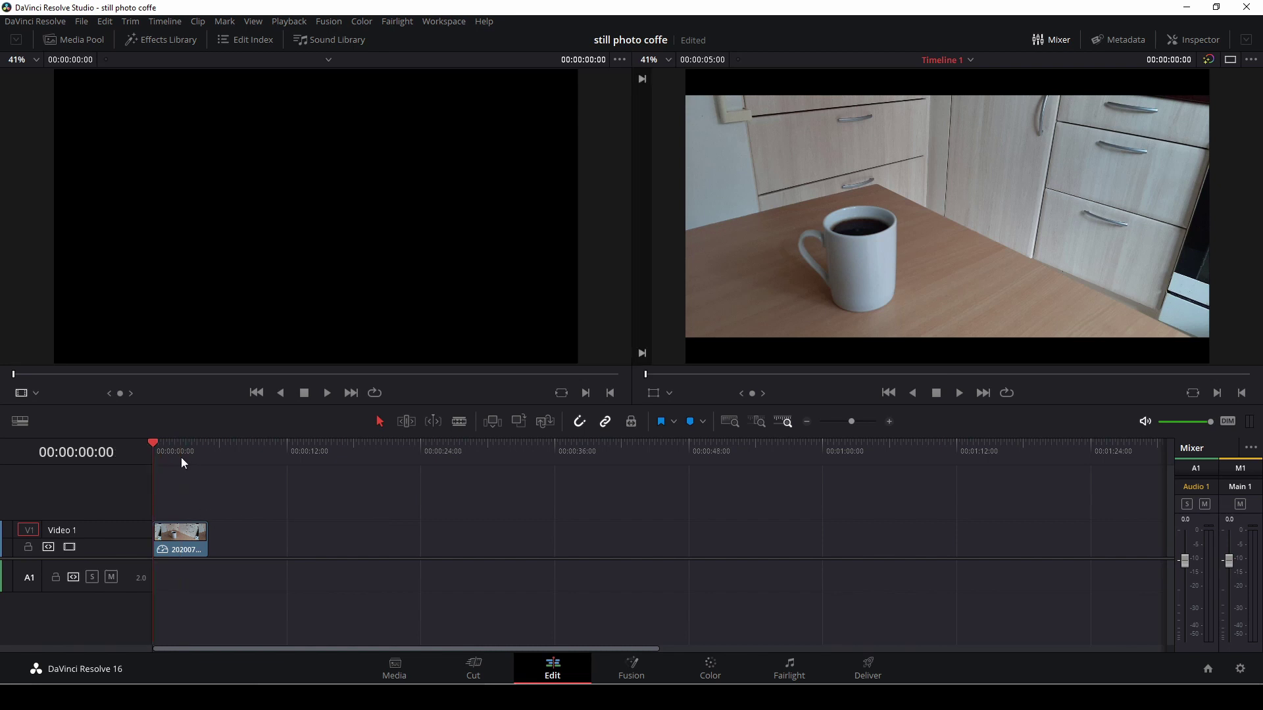
On the Fusion page, space out MediaIn1 and MediaOut1 and merge a FastNoise node between them
click(624, 667)
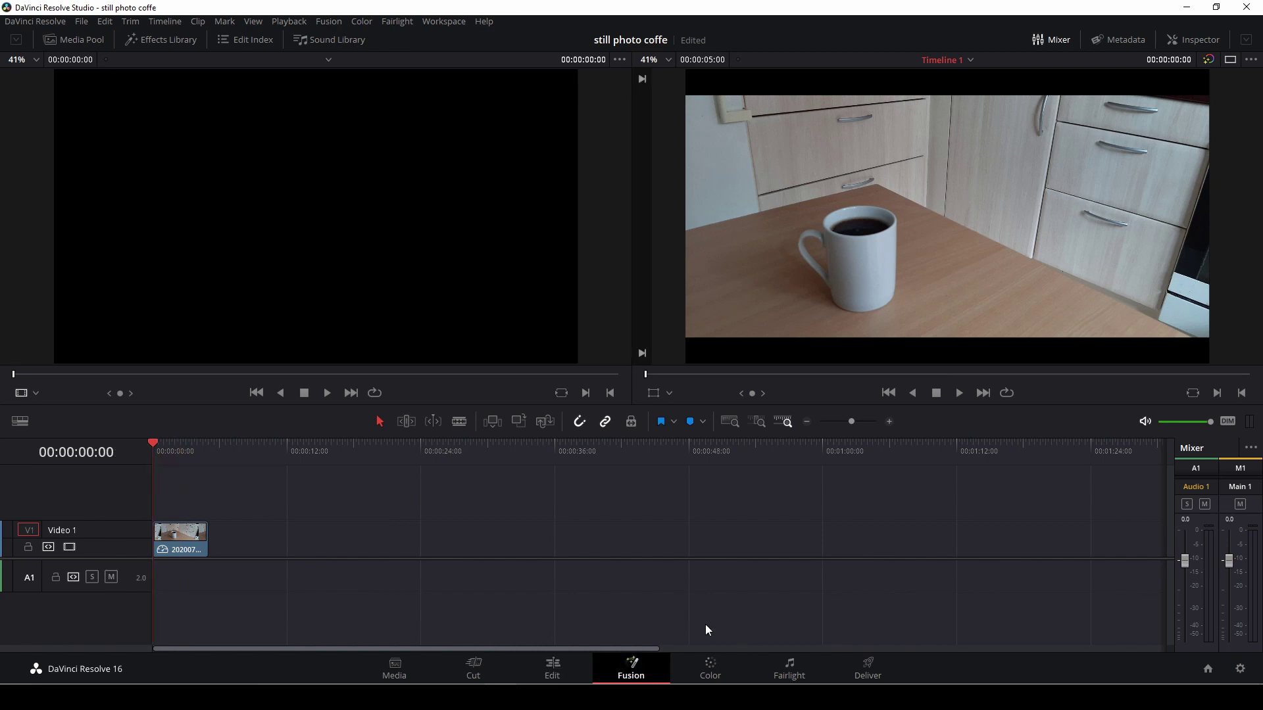
drag(649, 446, 855, 519)
drag(69, 433, 112, 532)
drag(828, 518, 835, 530)
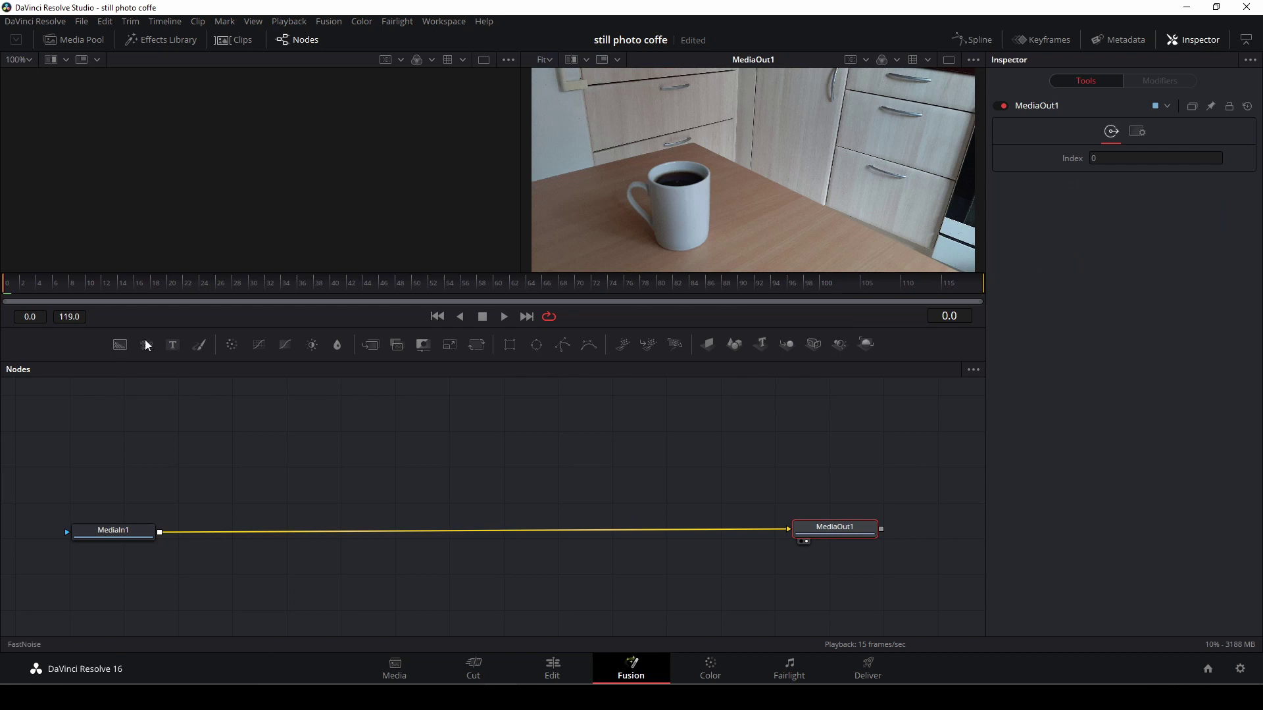
drag(146, 344, 160, 533)
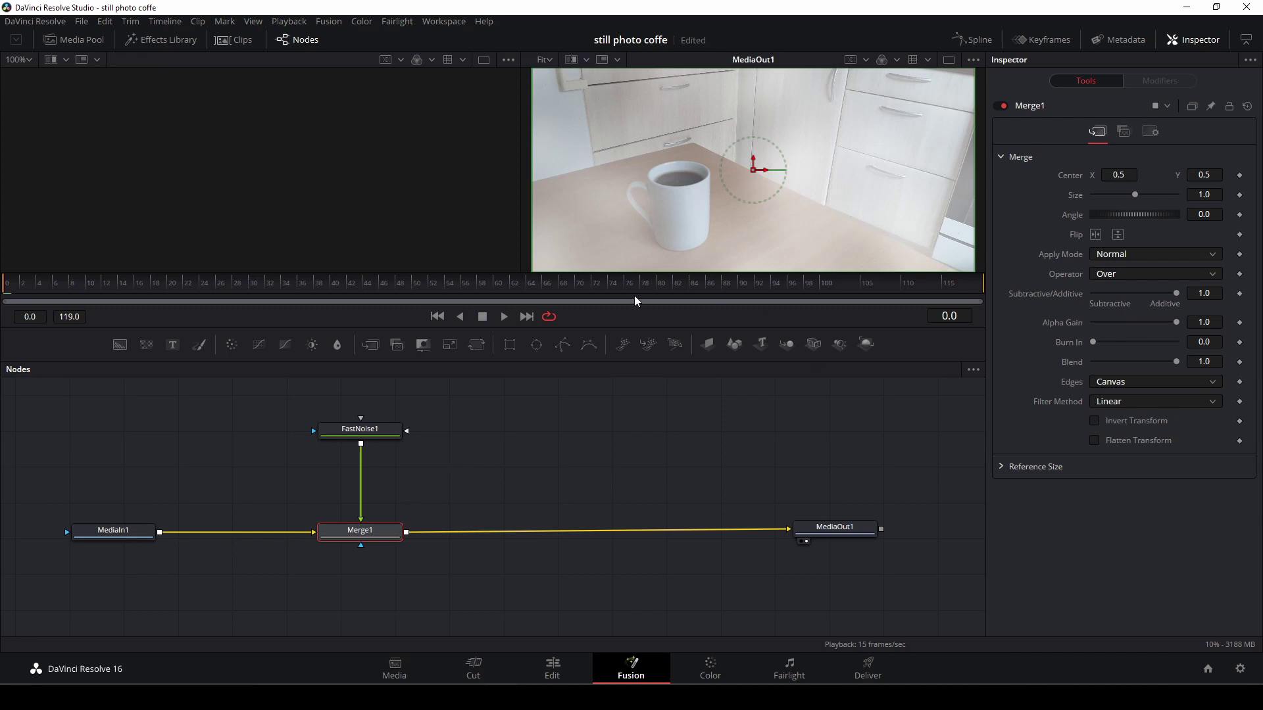
click(379, 433)
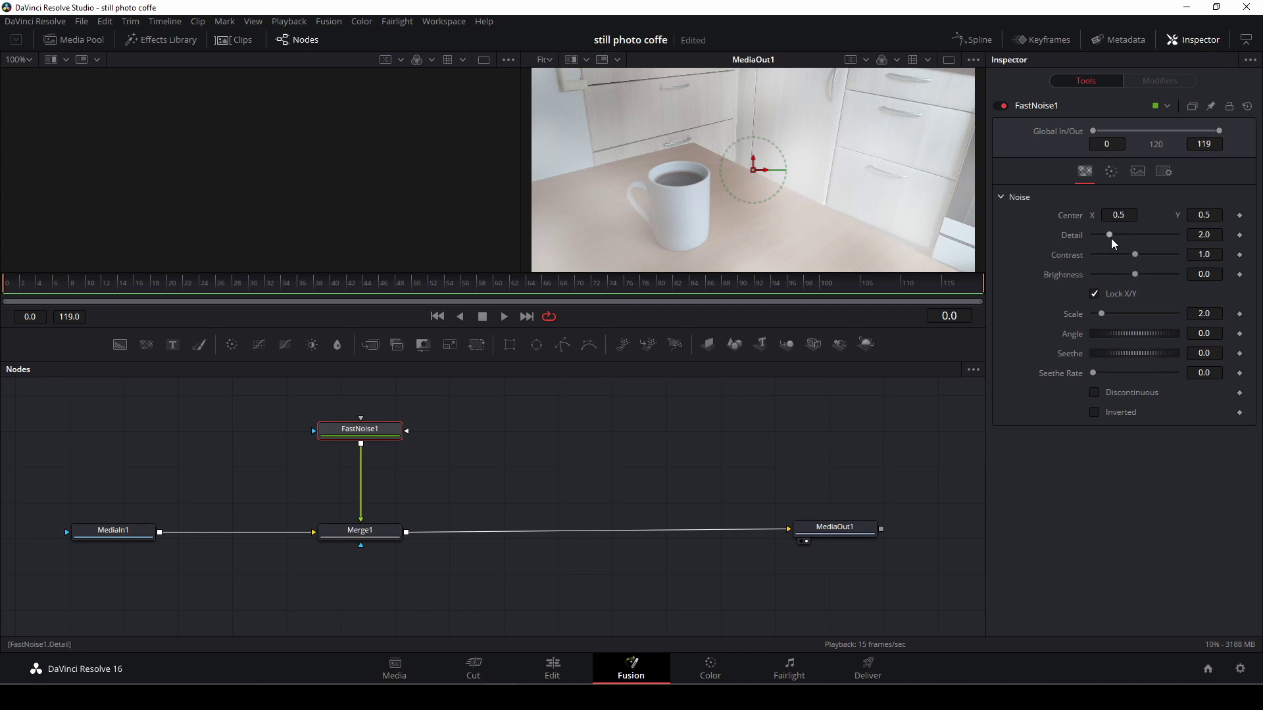
Raise FastNoise Detail to 8.19 and Scale to 8.66, add seething, and preview playback
drag(1109, 235, 1125, 236)
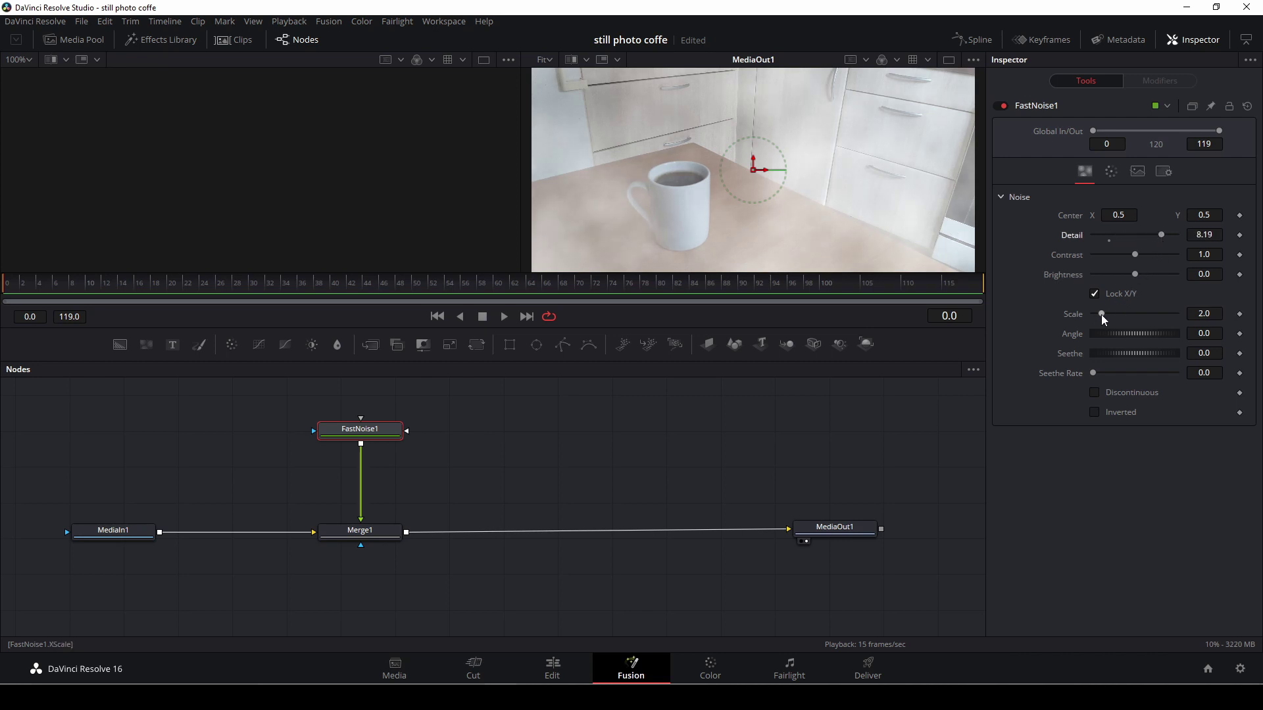
drag(1102, 315, 1128, 312)
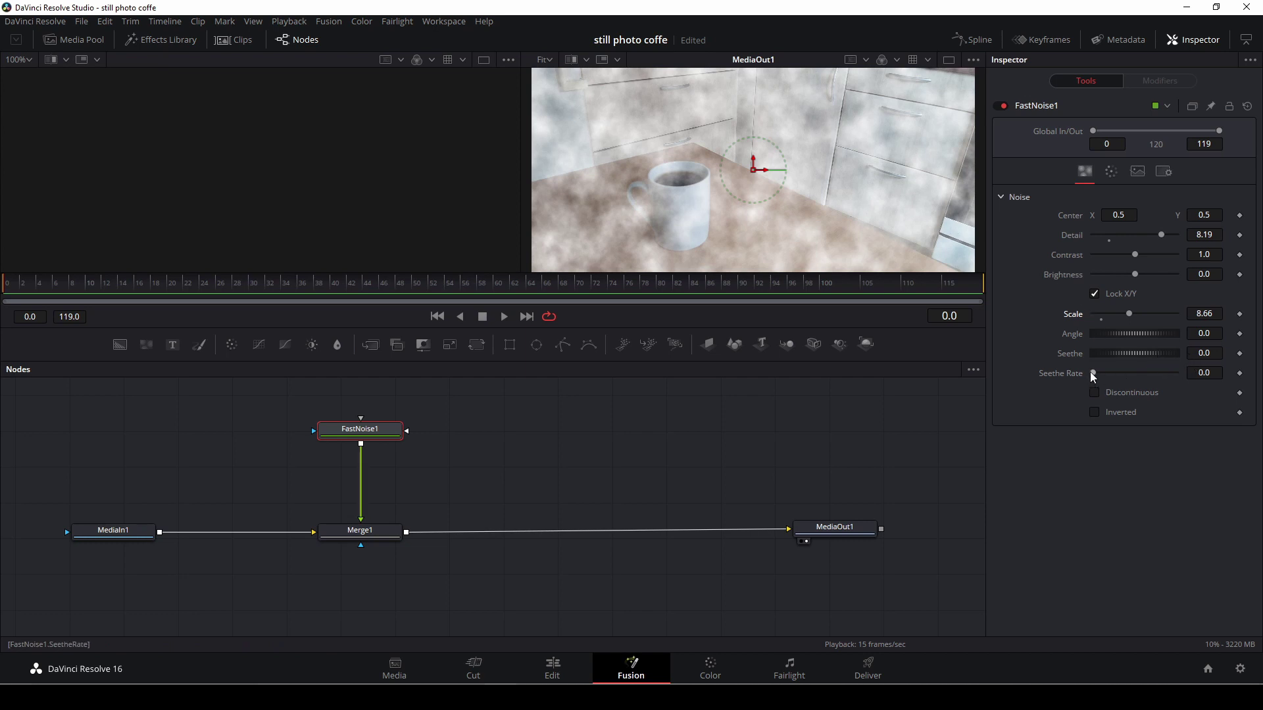
drag(1092, 373, 1110, 373)
key(space)
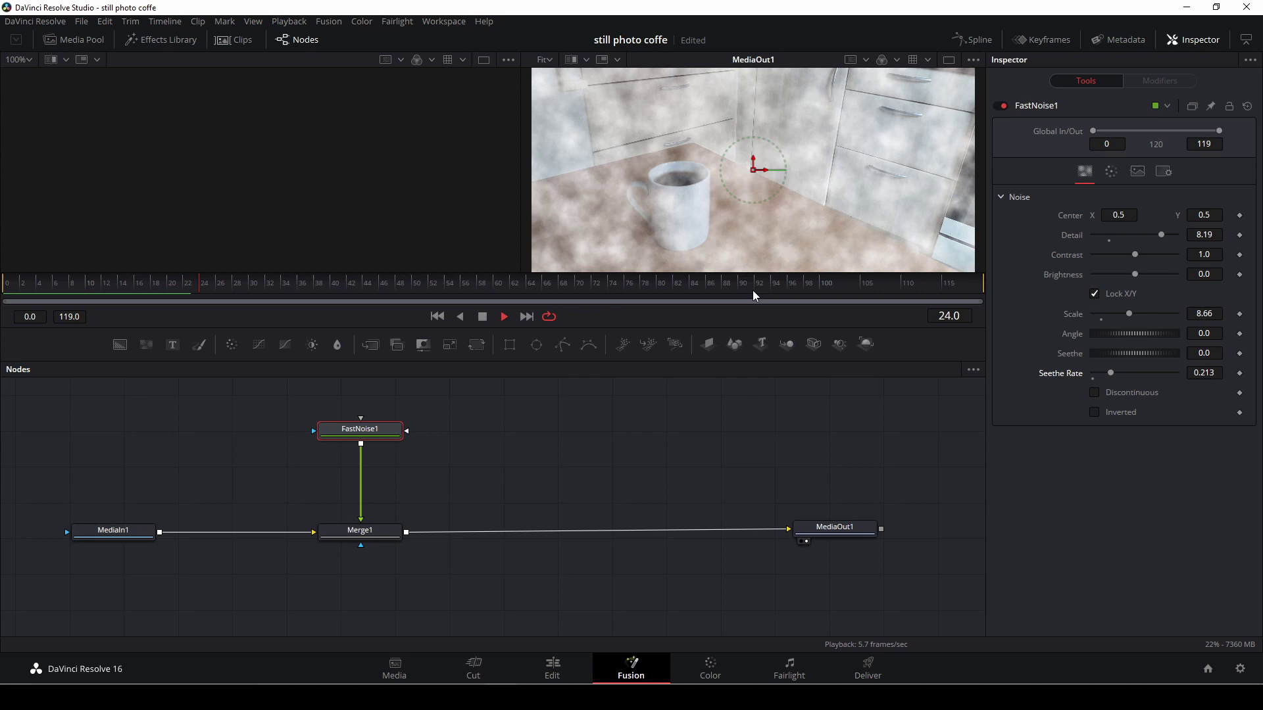
key(space)
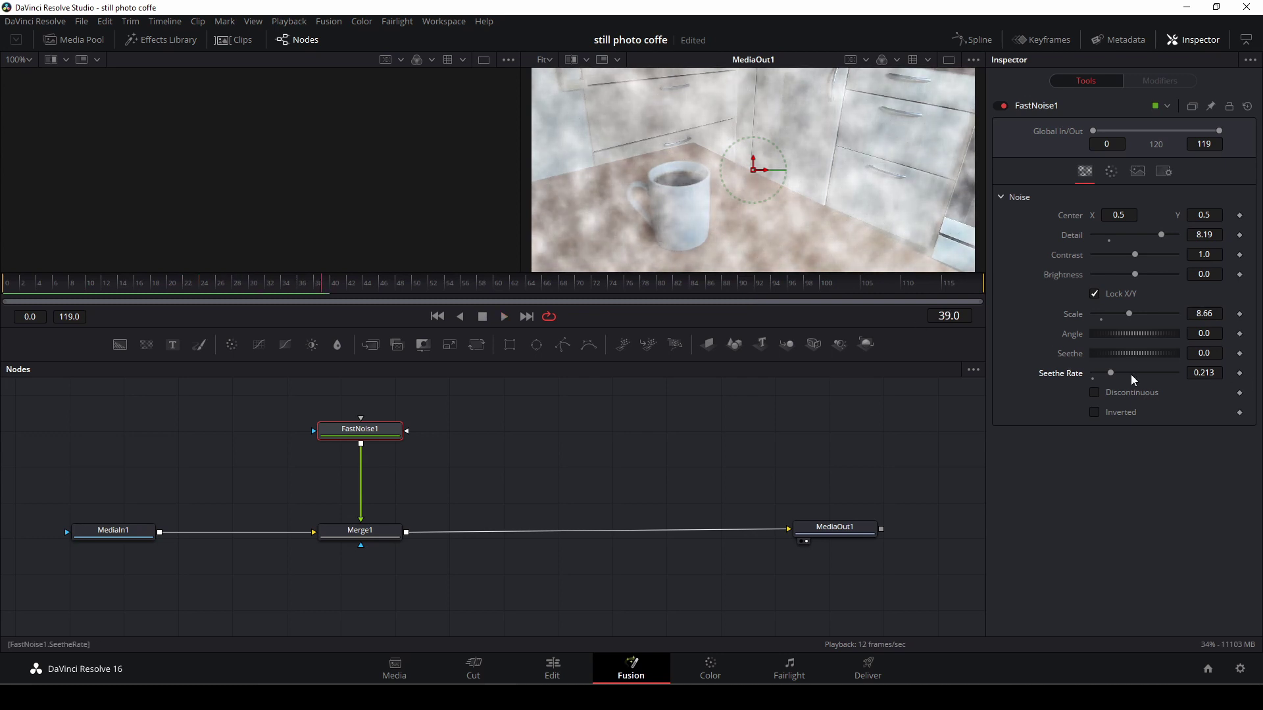
Try Seethe Rate 0.15, settle on 0.283, preview from frame 30, and return to frame 0
drag(1107, 372, 1104, 373)
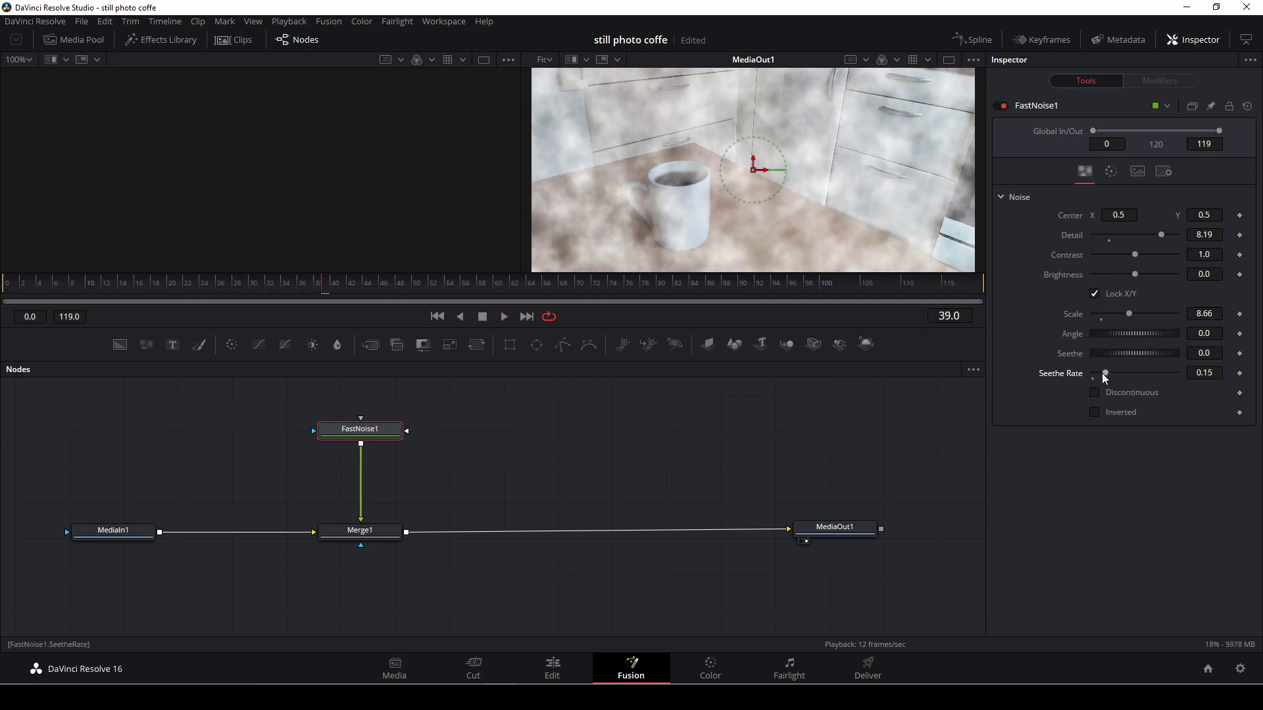
key(space)
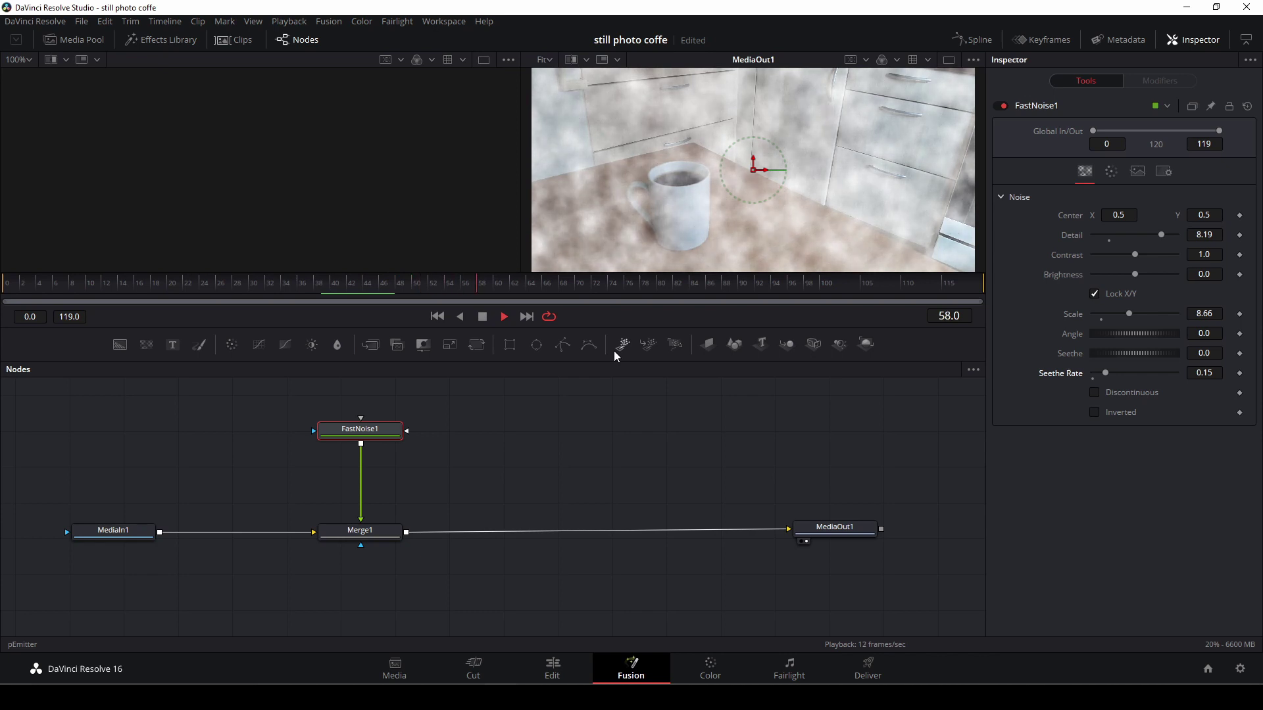
key(space)
drag(1108, 372, 1117, 371)
click(257, 286)
key(space)
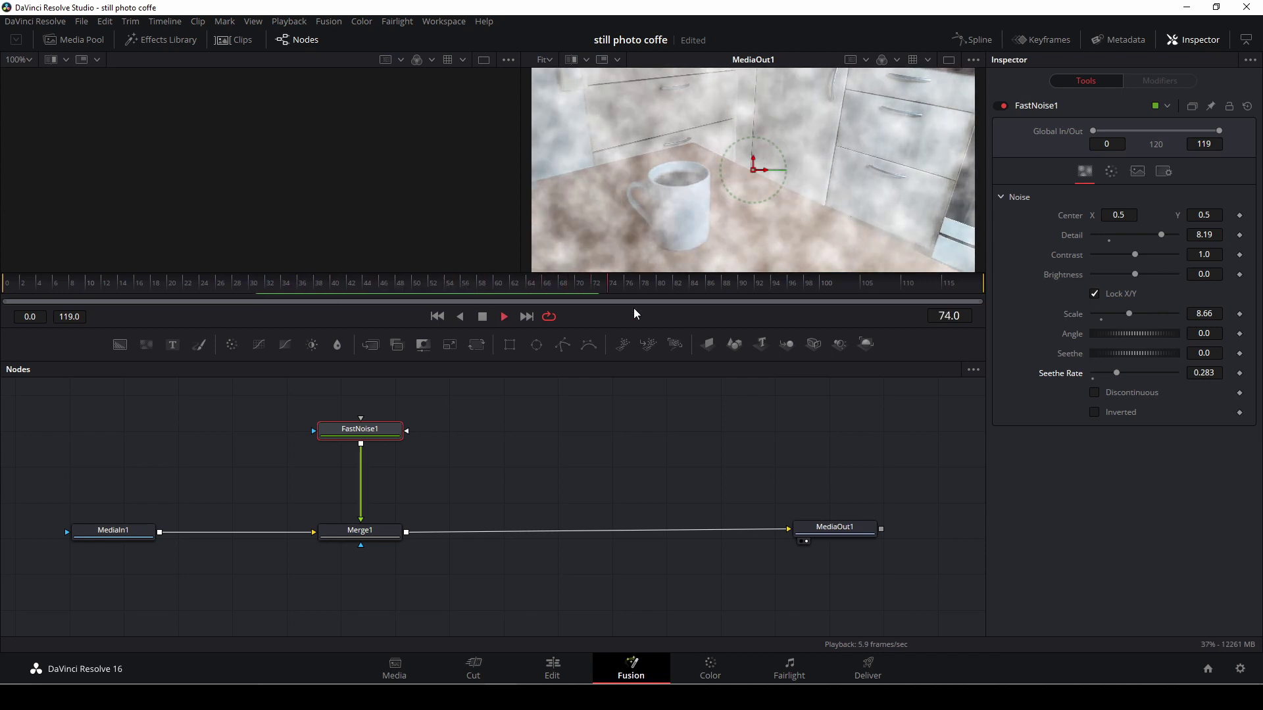
key(space)
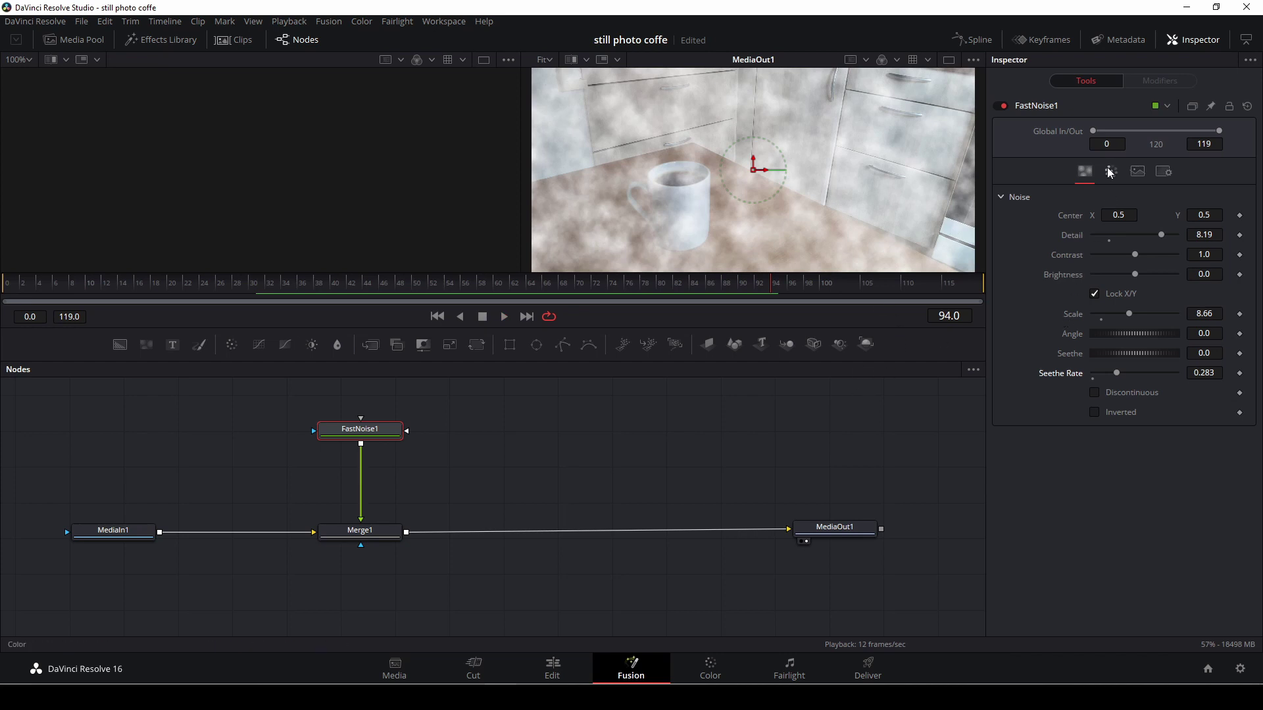
key(Home)
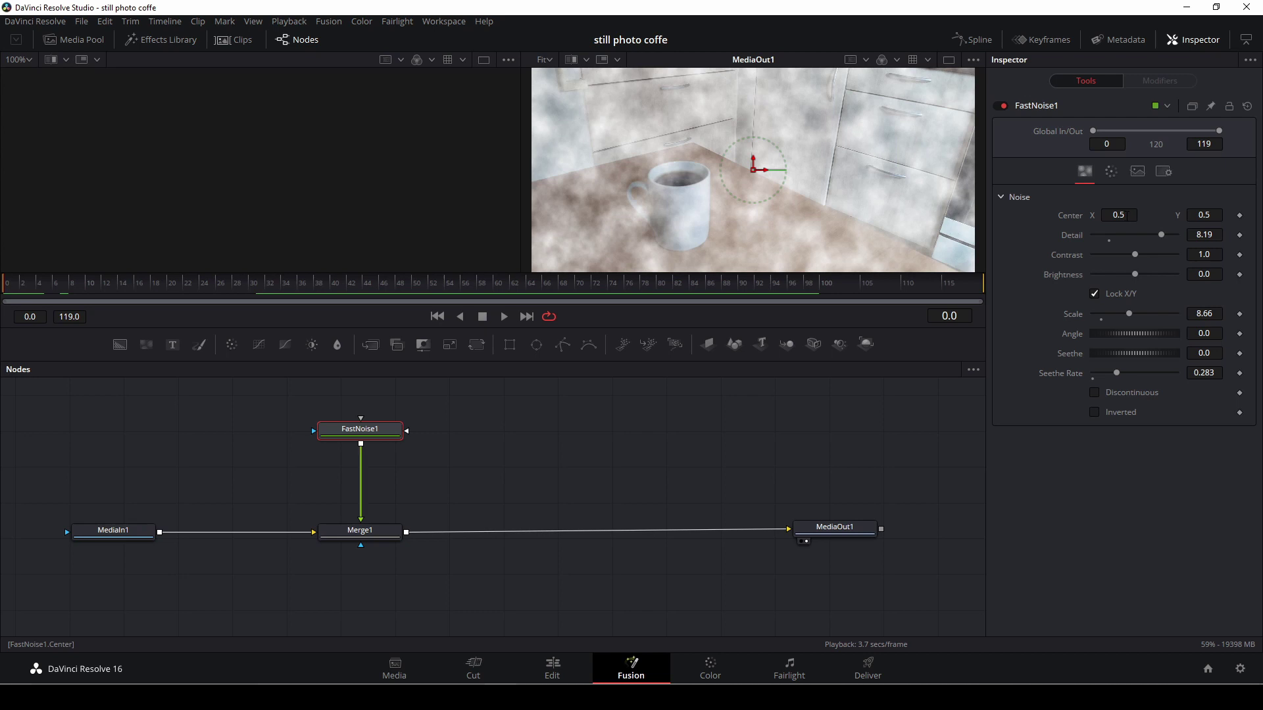
Keyframe the noise Center at Y 0.307 on frame 0, raise it to 0.445 at frame 119, and play
drag(753, 169, 749, 169)
scroll(1216, 214, down, 10)
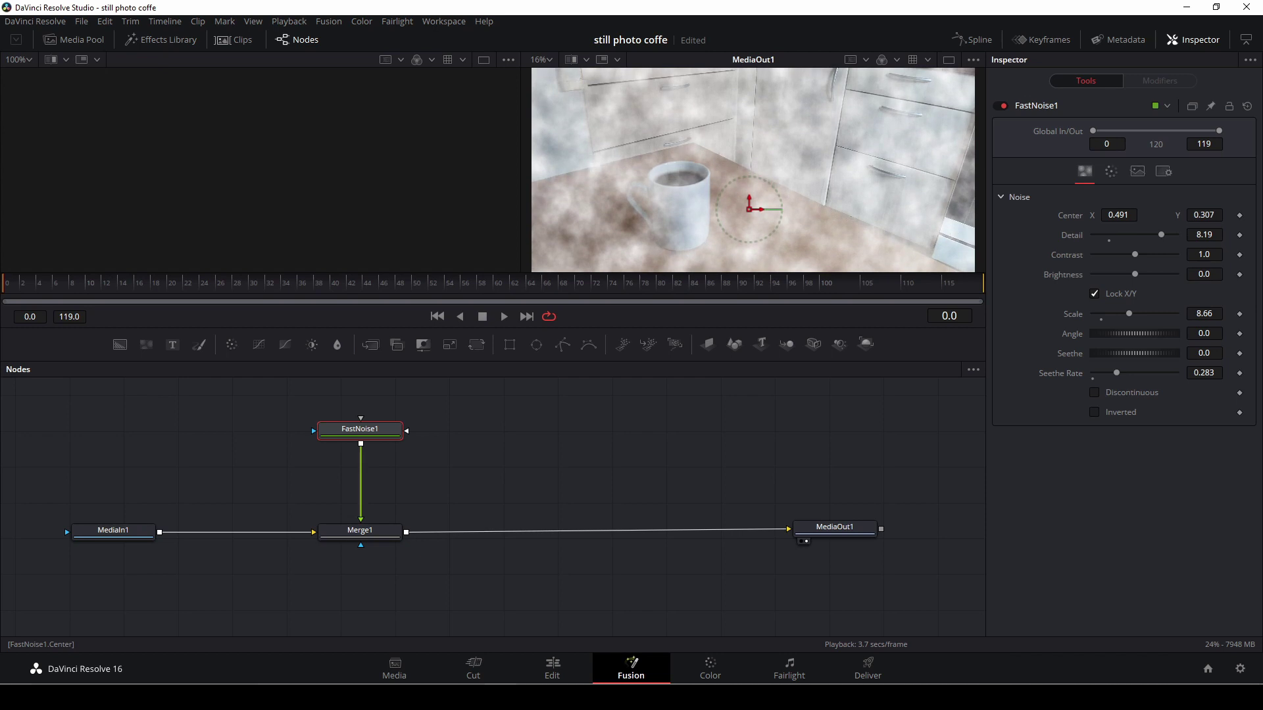
click(1239, 217)
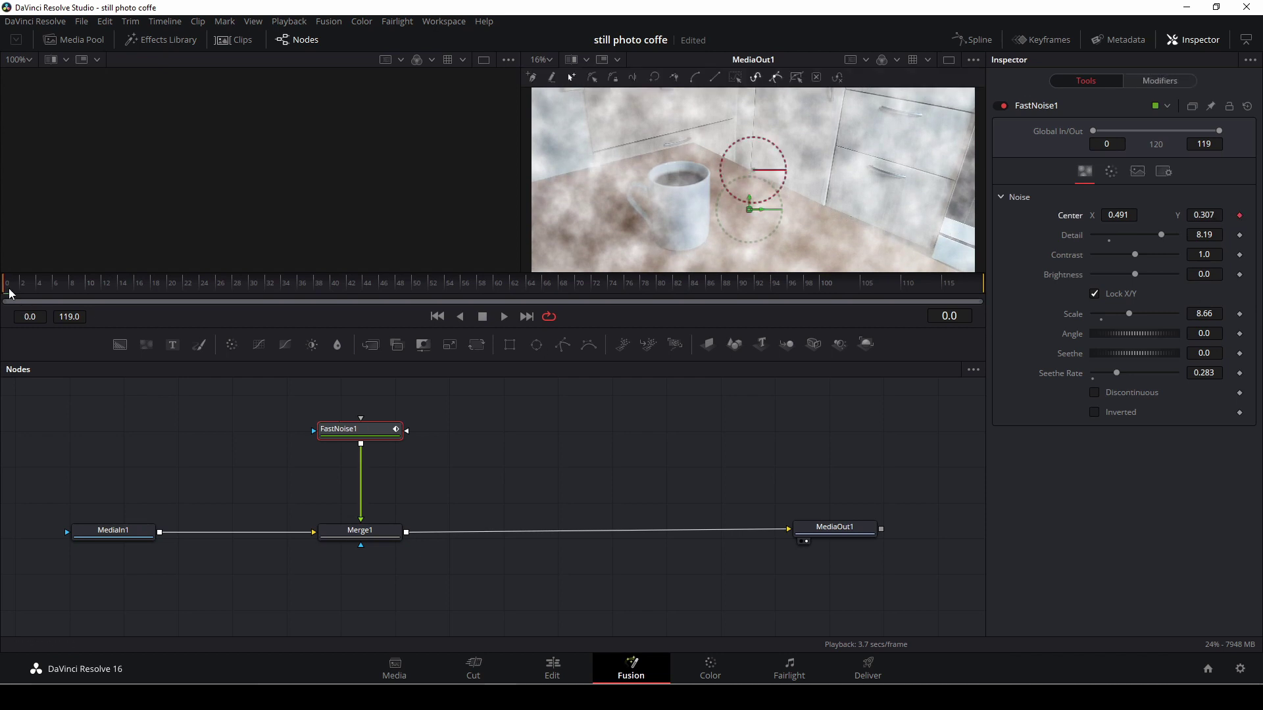
drag(12, 294, 419, 290)
drag(870, 280, 978, 288)
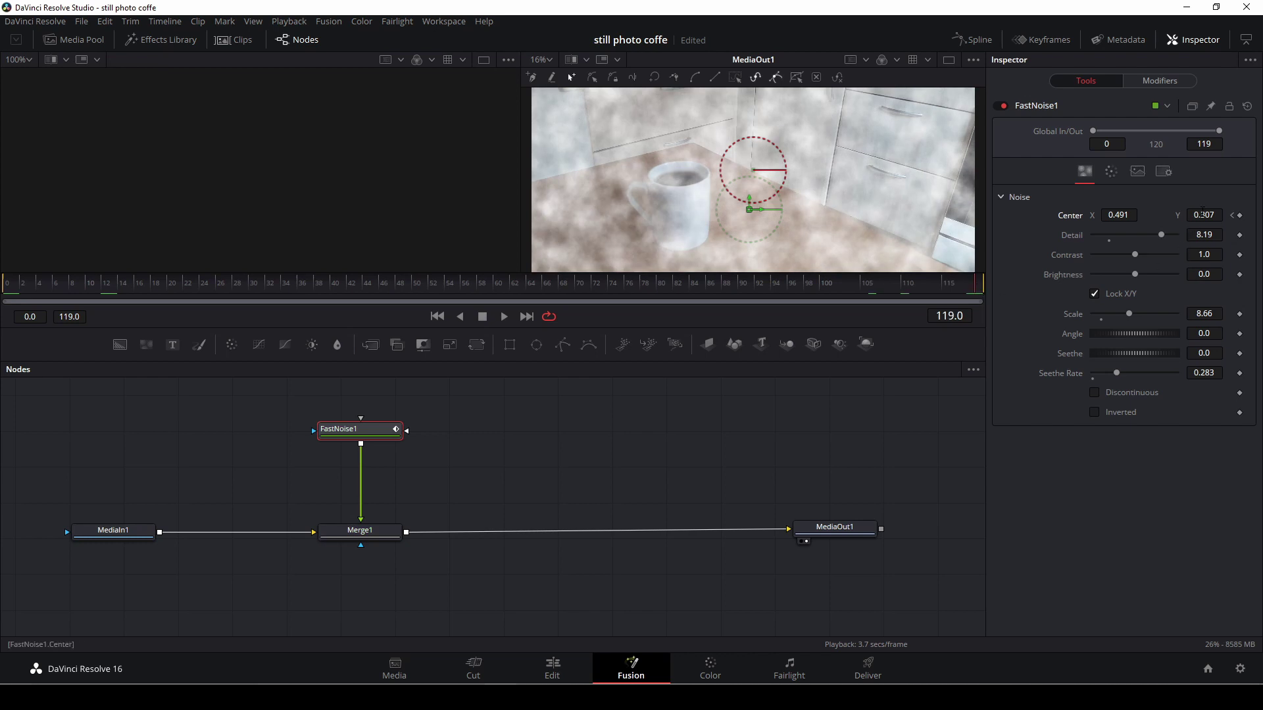
scroll(1203, 215, up, 10)
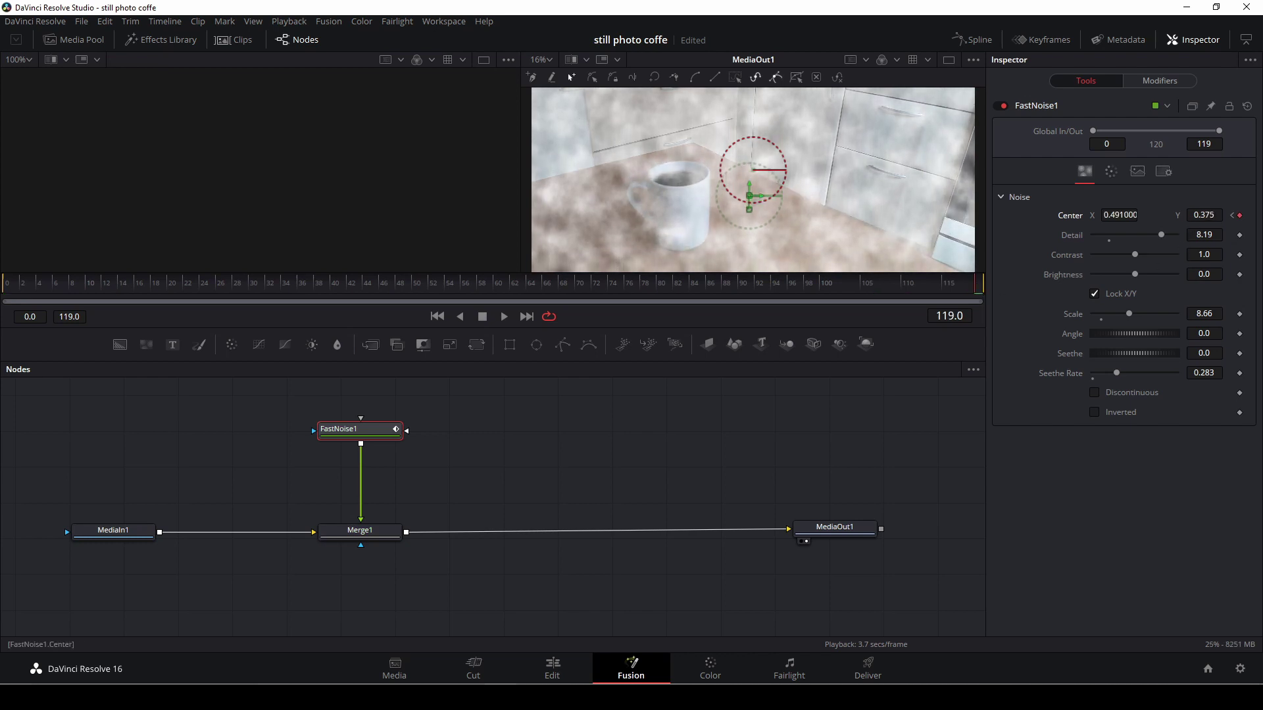
drag(749, 195, 749, 181)
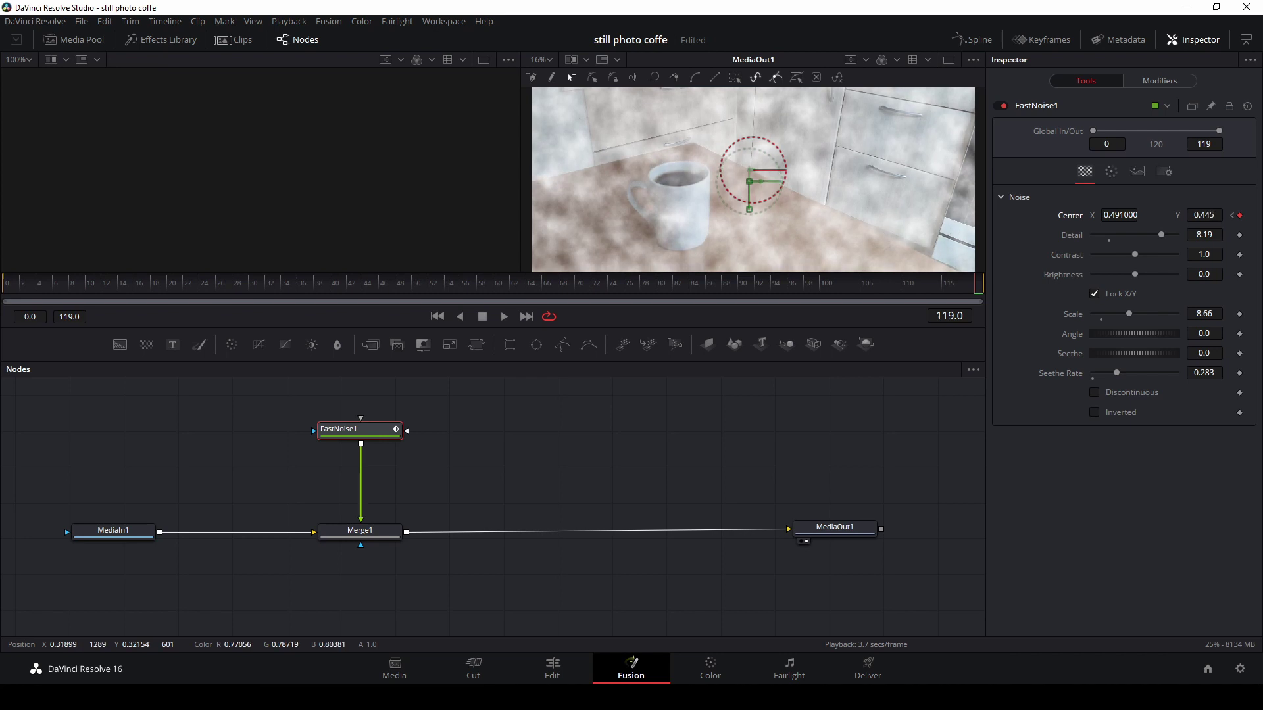
key(space)
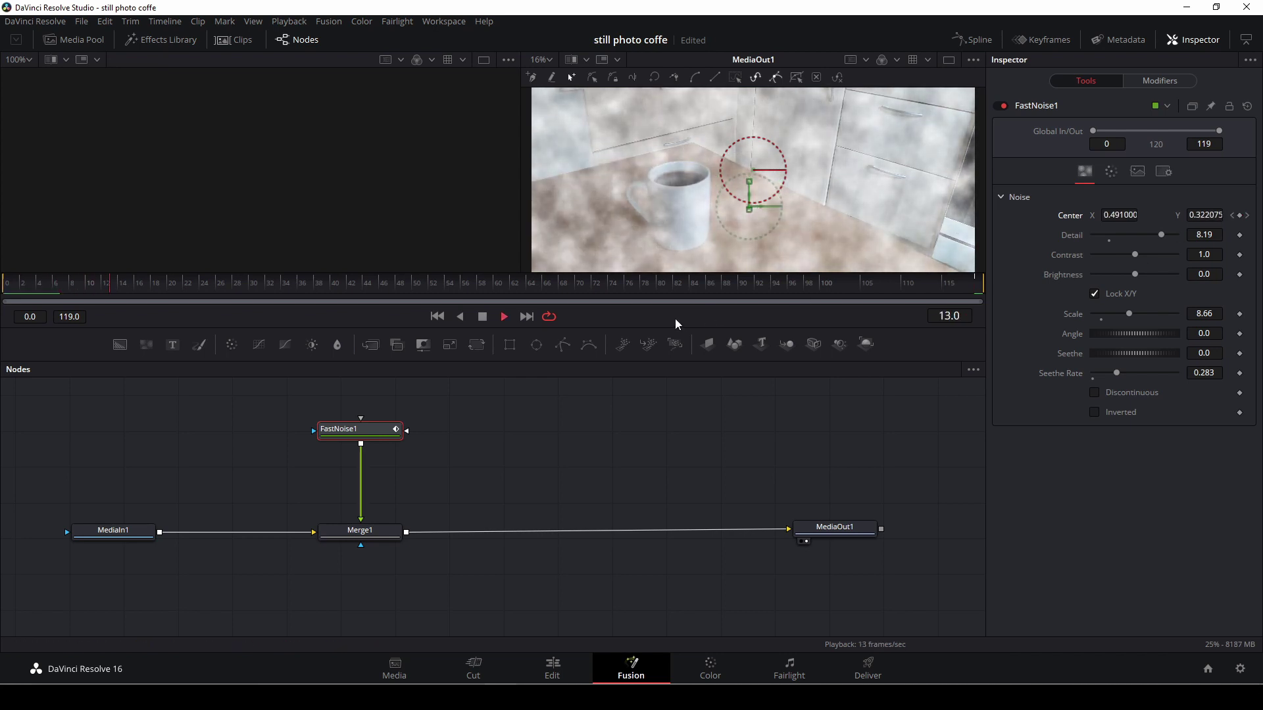
key(space)
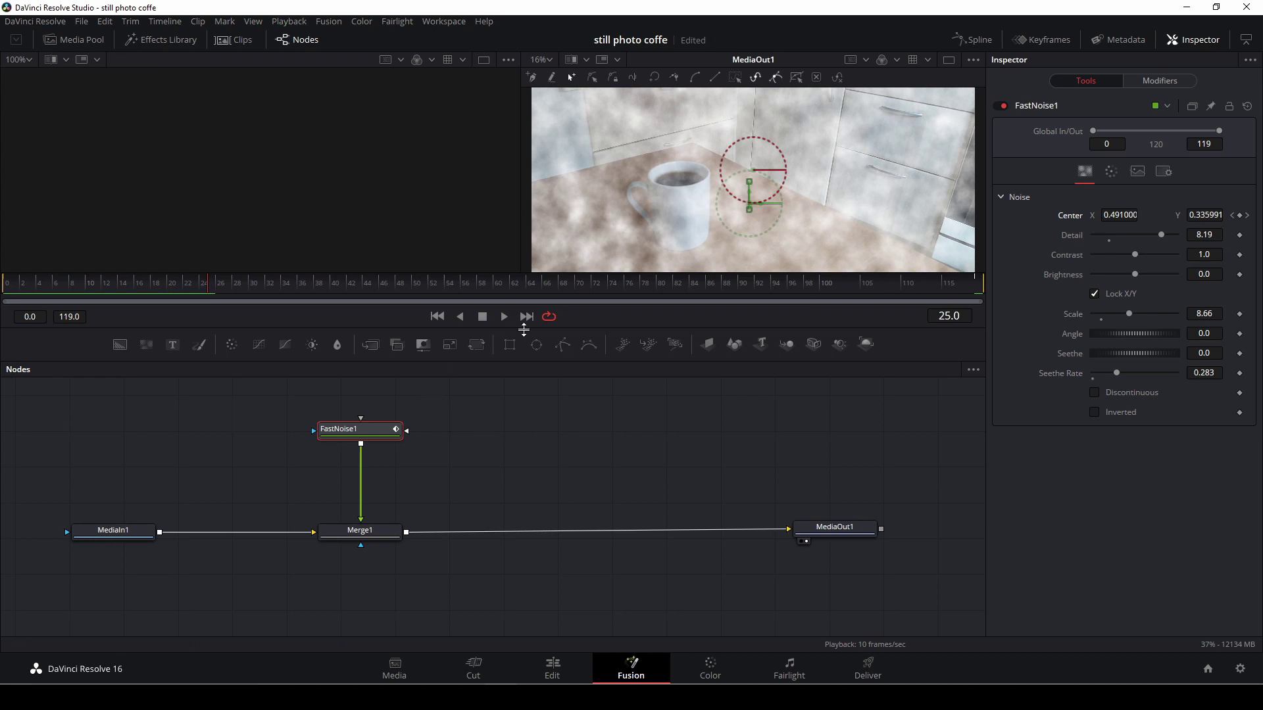
Drop a Polygon1 mask node beside FastNoise1 and switch to a single full-width viewer
drag(564, 350, 197, 442)
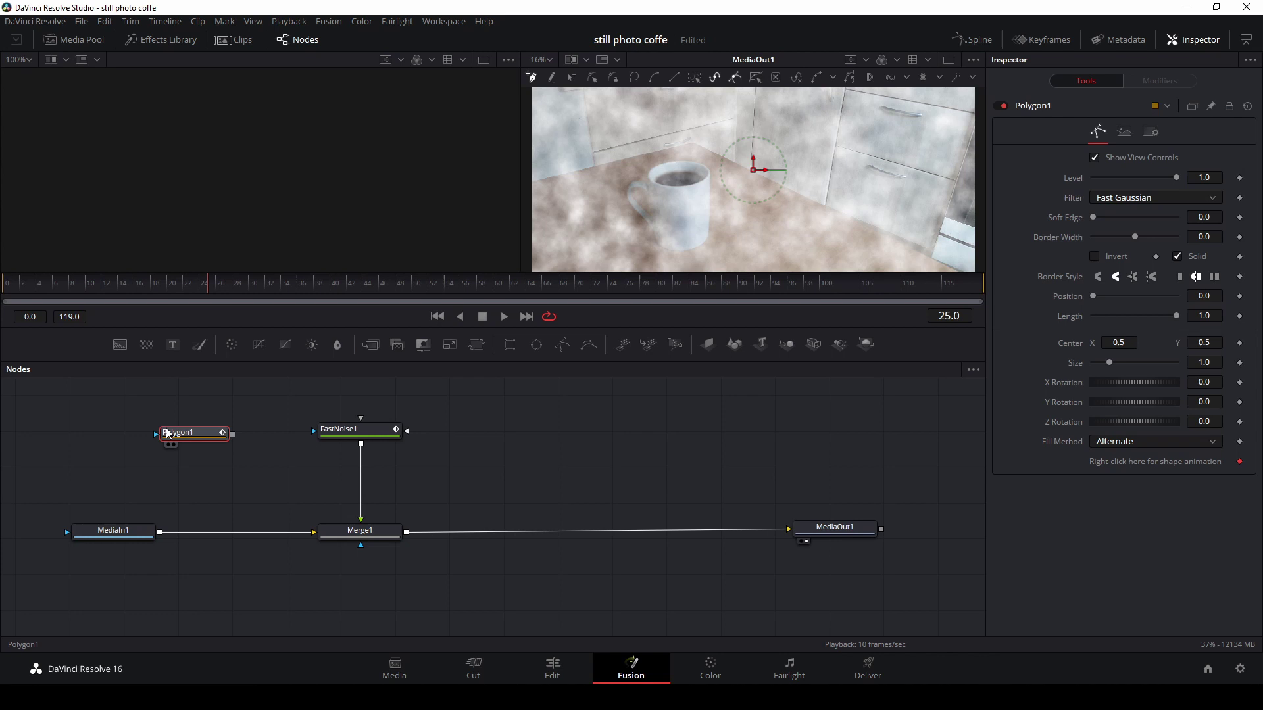
scroll(673, 207, up, 3)
scroll(673, 207, down, 4)
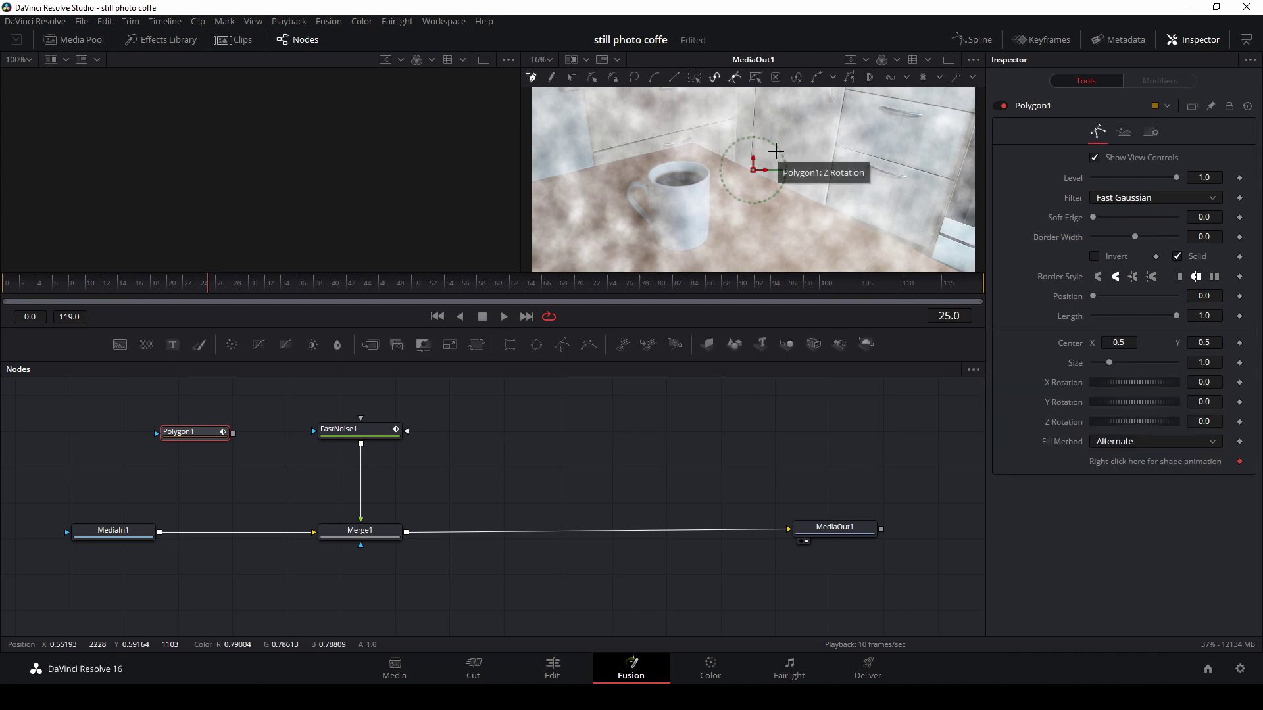
click(949, 60)
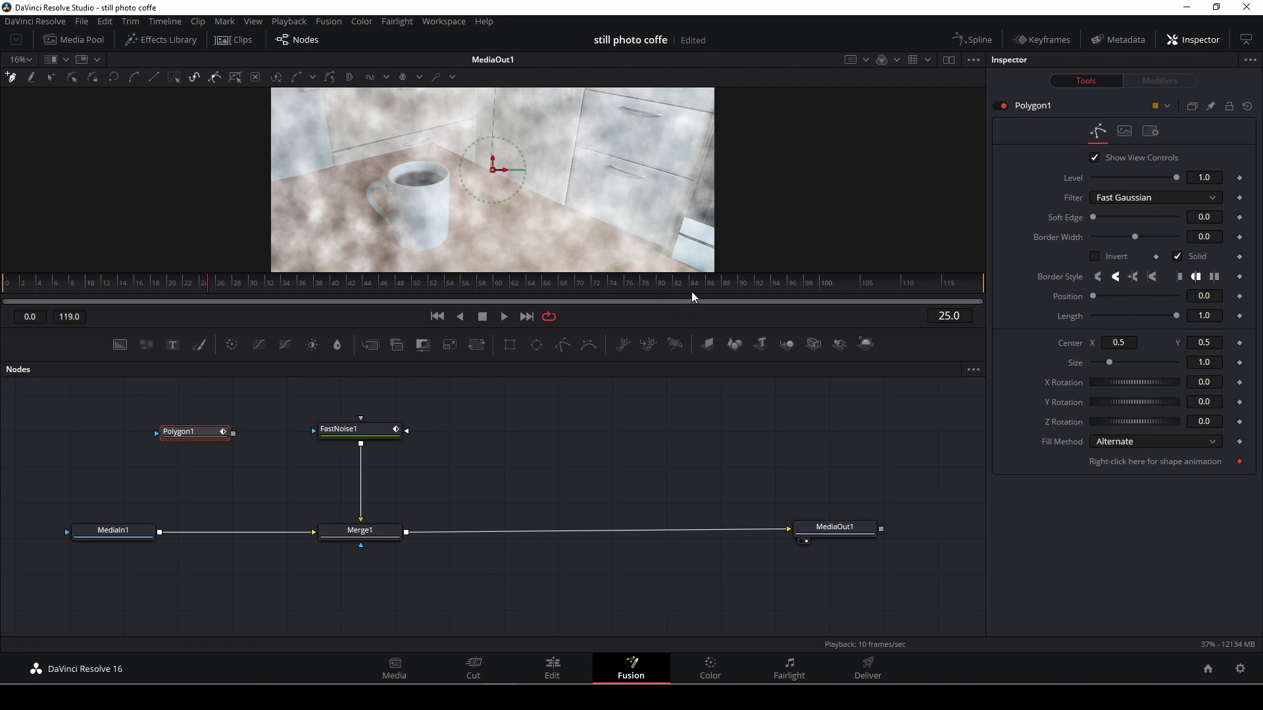
Enlarge the viewer and place polygon points from the mug rim up the steam area's left side
drag(698, 301, 644, 466)
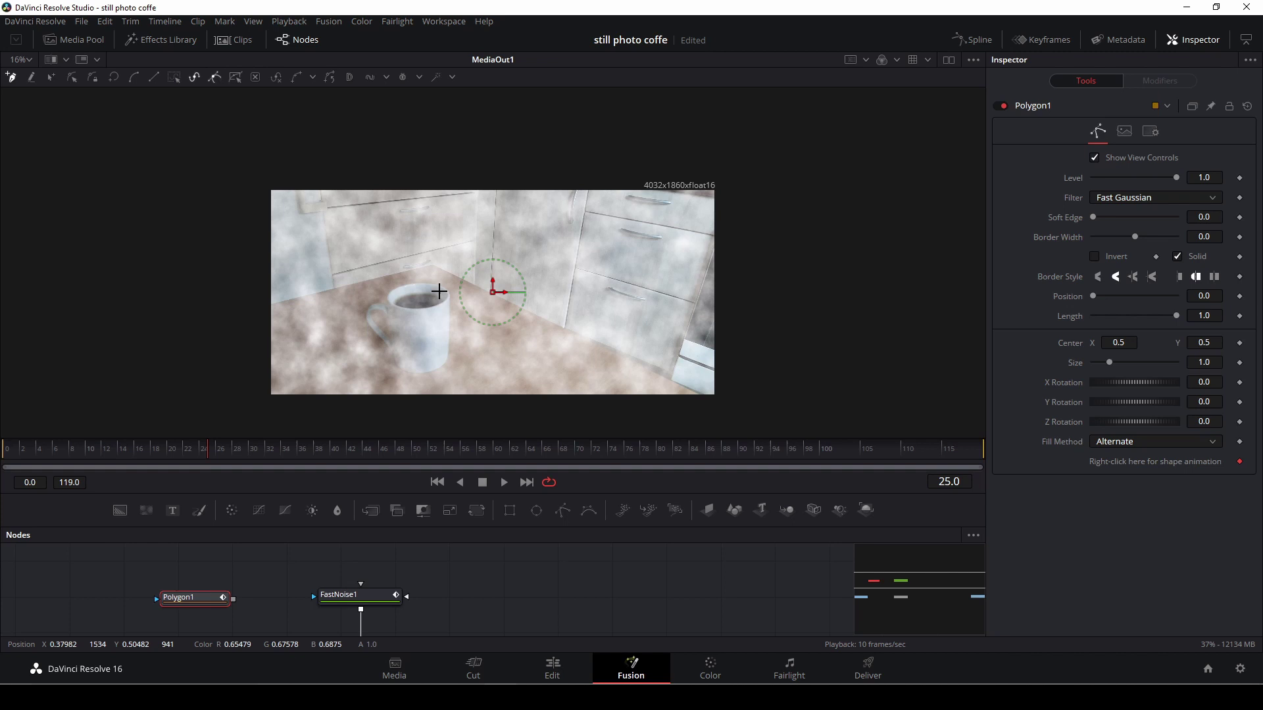
click(446, 300)
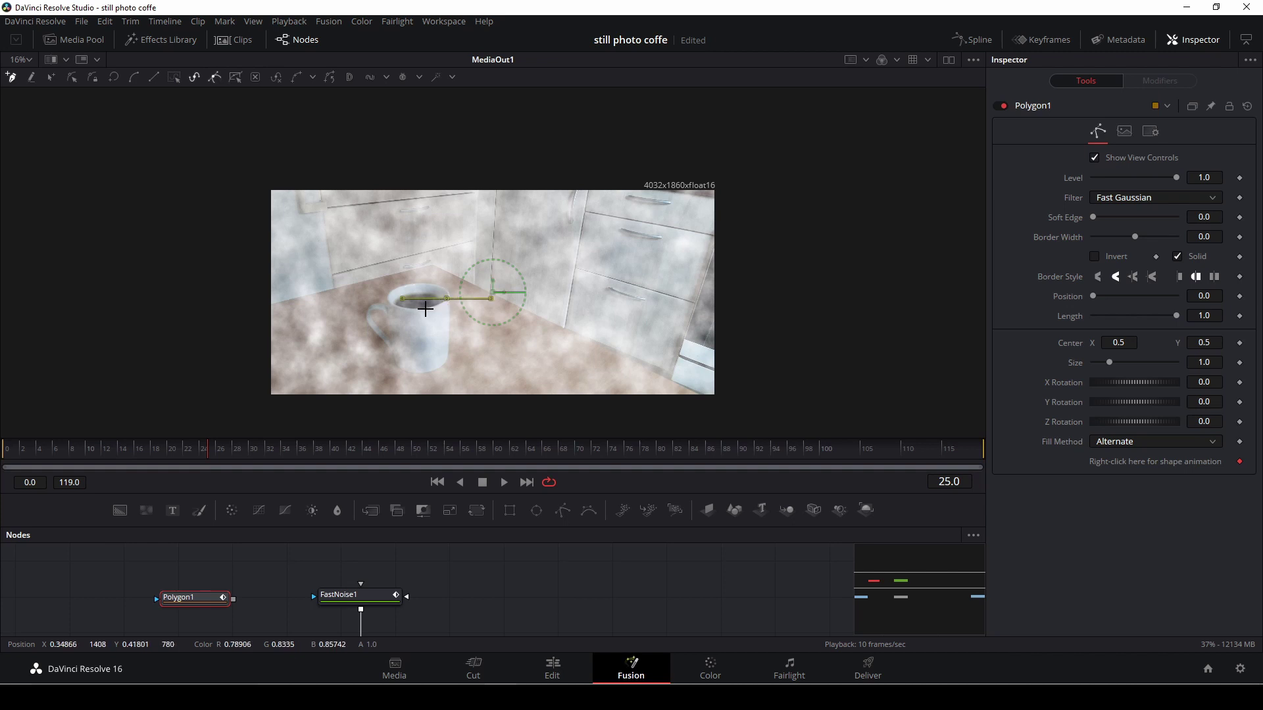
click(423, 307)
click(384, 283)
click(377, 257)
click(384, 225)
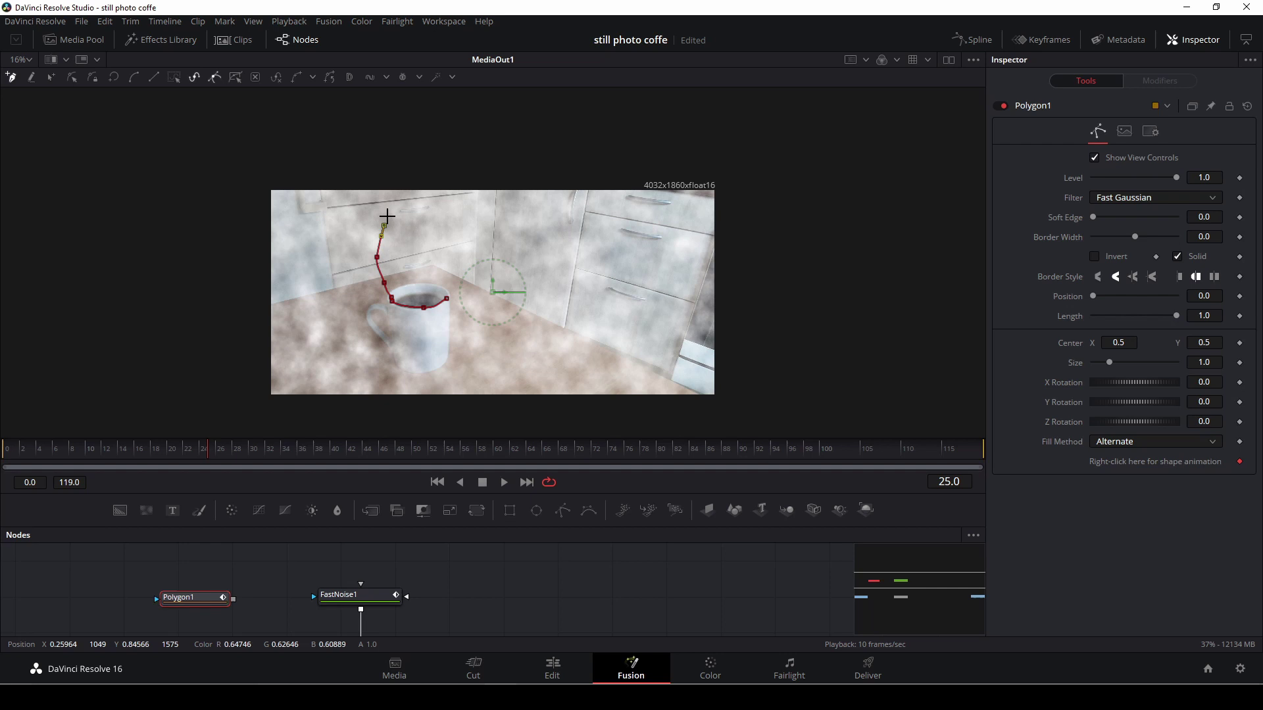
click(394, 205)
Extend the outline past the image's top edge, down the right side, and close it at the first point
click(403, 191)
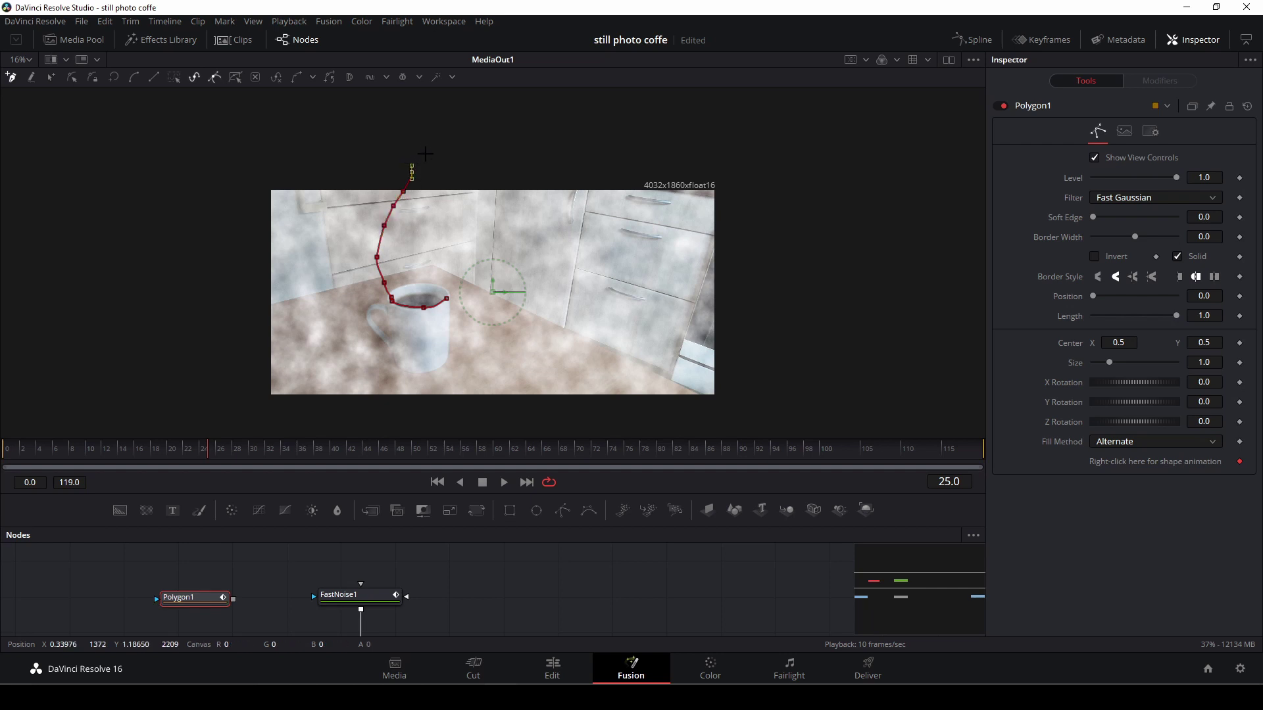
click(435, 179)
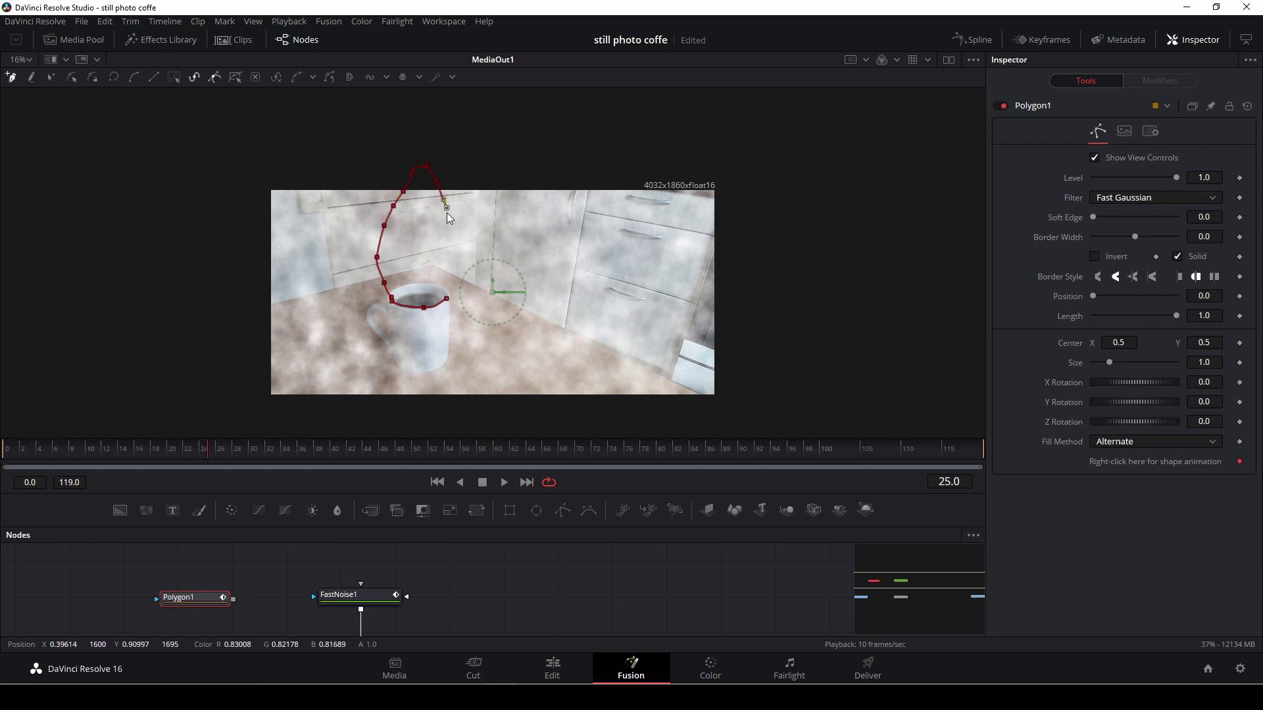
click(449, 237)
click(451, 261)
click(450, 277)
click(448, 296)
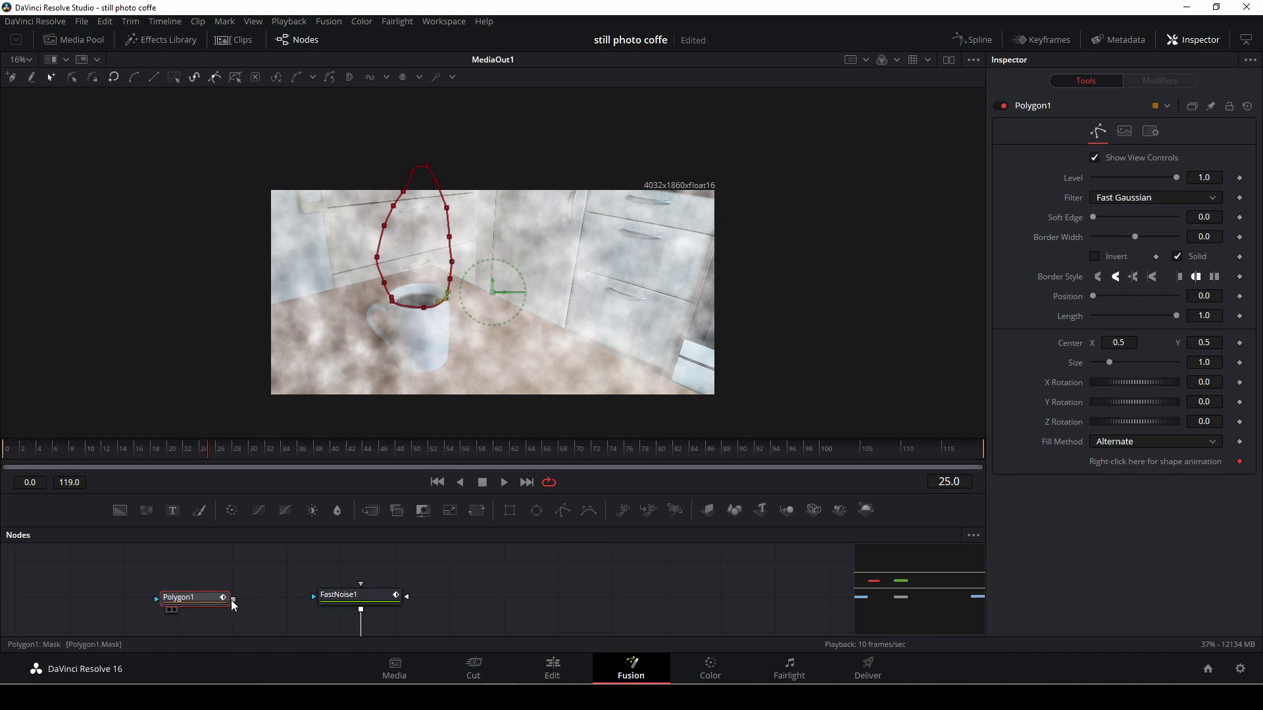
Connect Polygon1 to FastNoise1's mask input and set the mask Soft Edge to 0.0961
drag(232, 599, 318, 598)
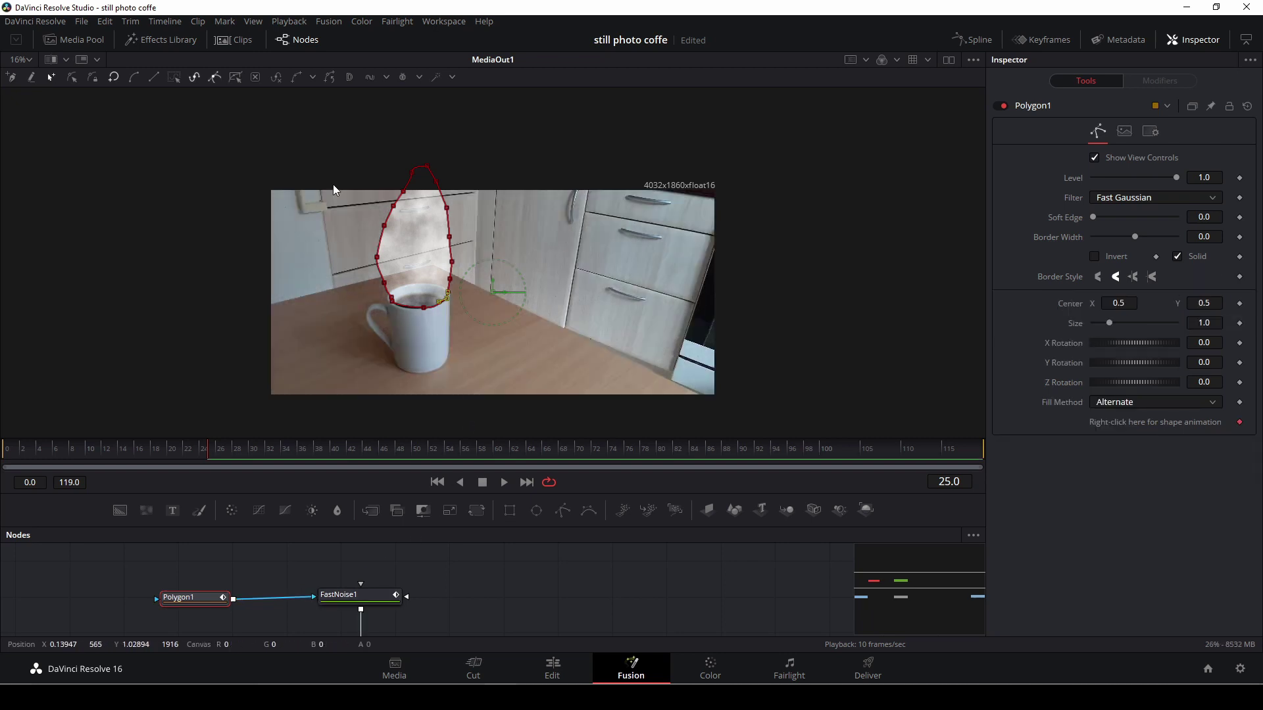
scroll(511, 547, down, 2)
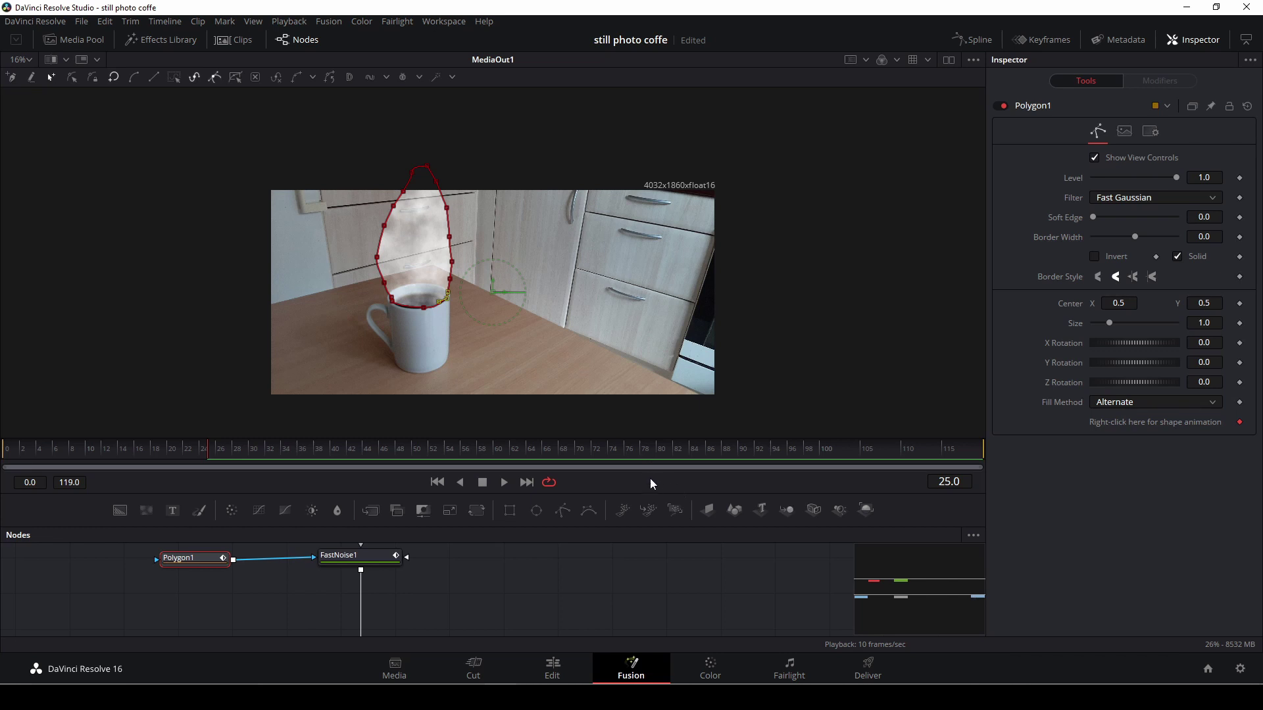
drag(650, 494, 642, 397)
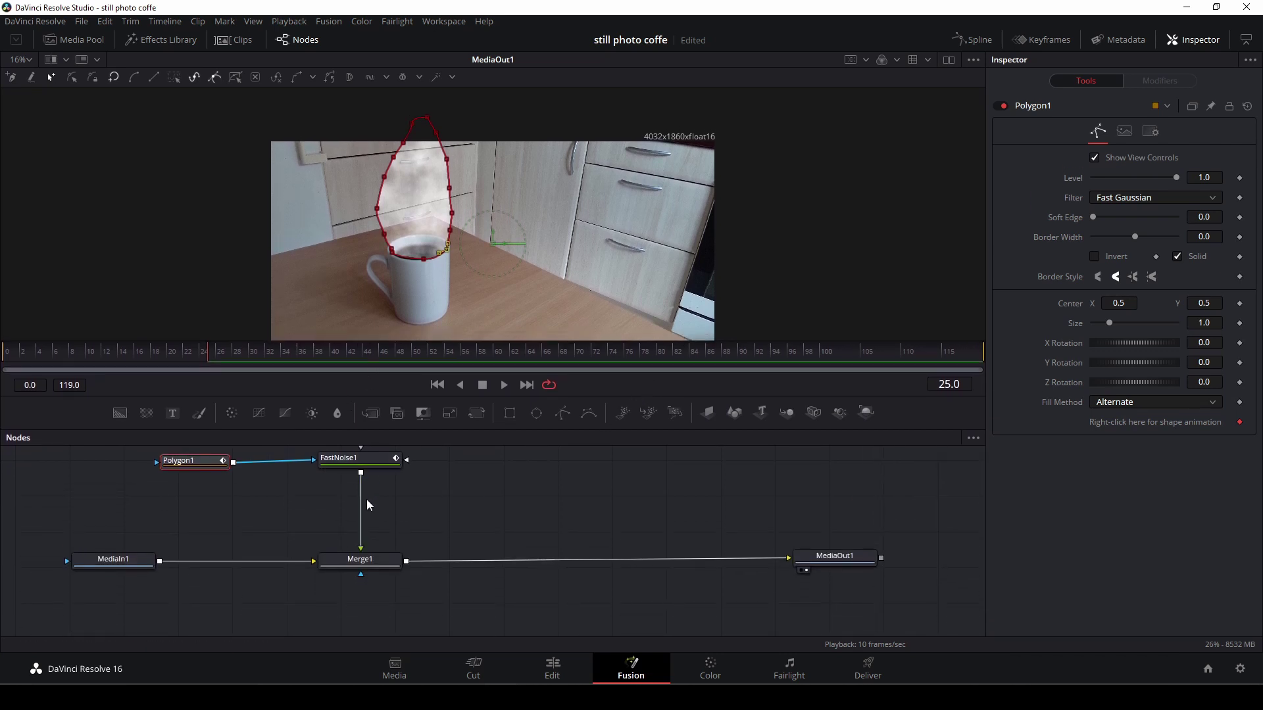
click(302, 498)
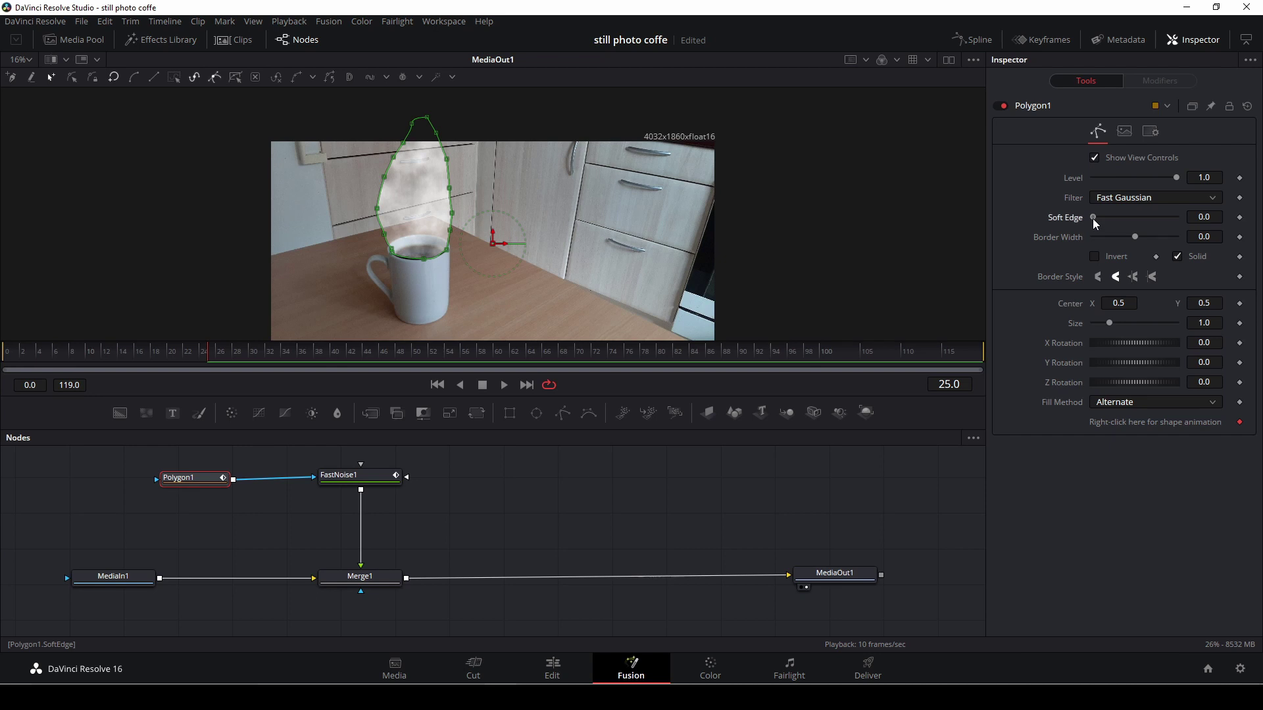
drag(1094, 220, 1136, 220)
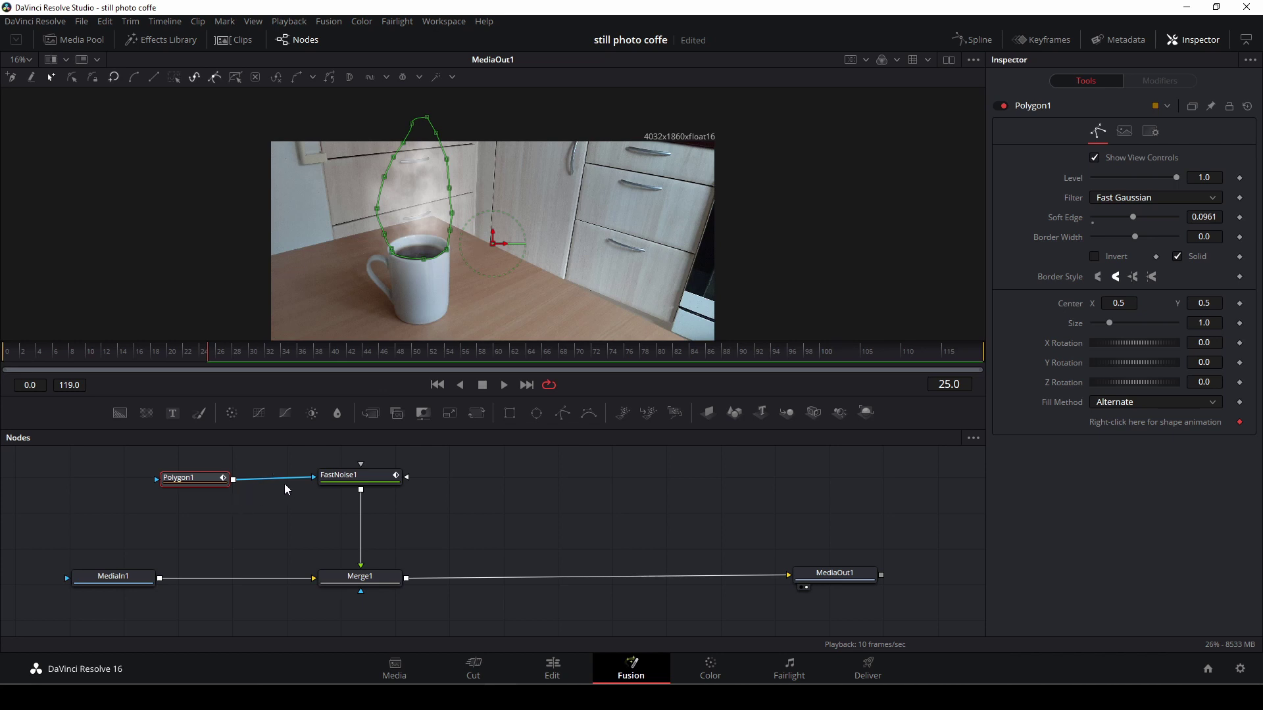
click(339, 475)
Save the project and lower FastNoise1's Seethe Rate to 0.055, previewing the steam during playback
key(space)
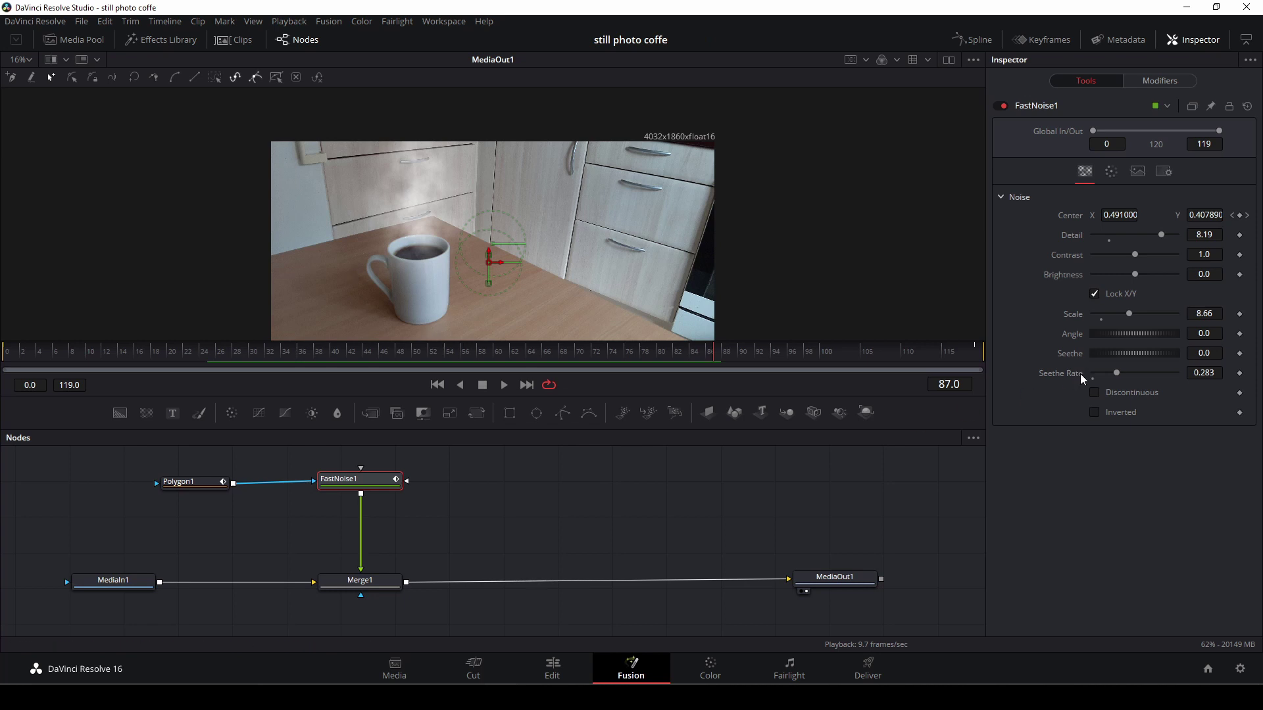
key(ctrl+s)
drag(1115, 373, 1098, 378)
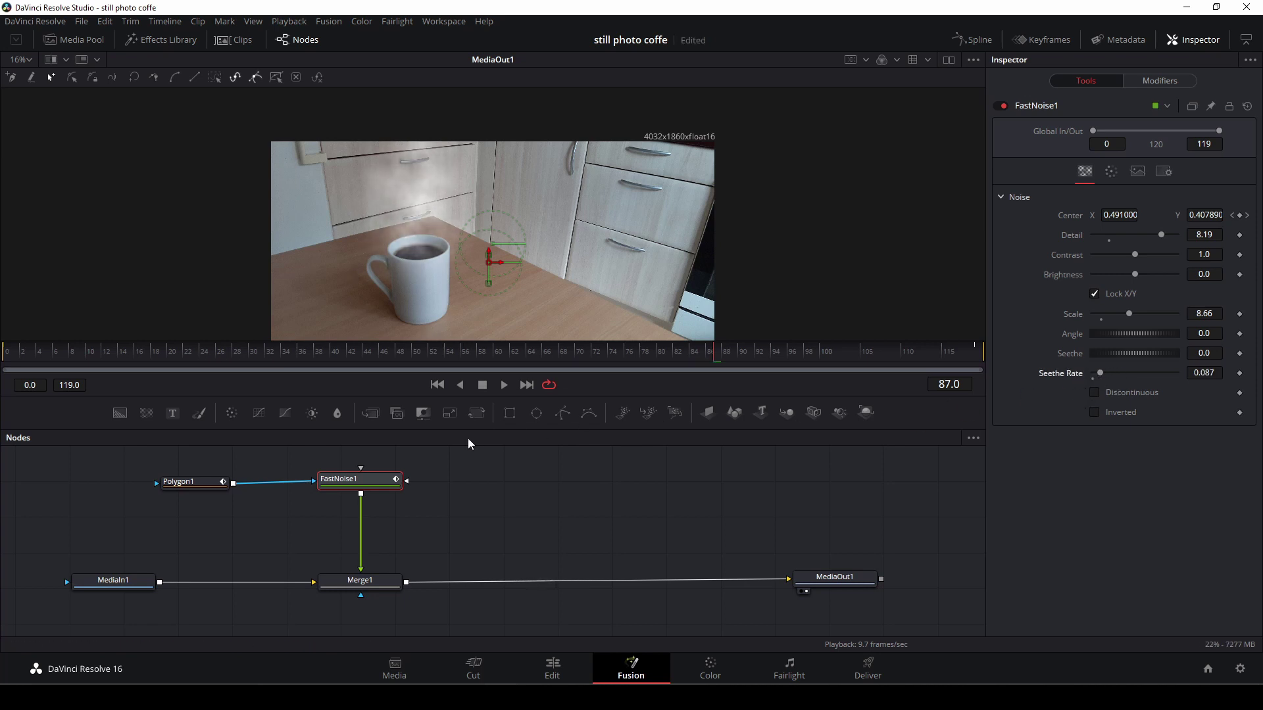
key(space)
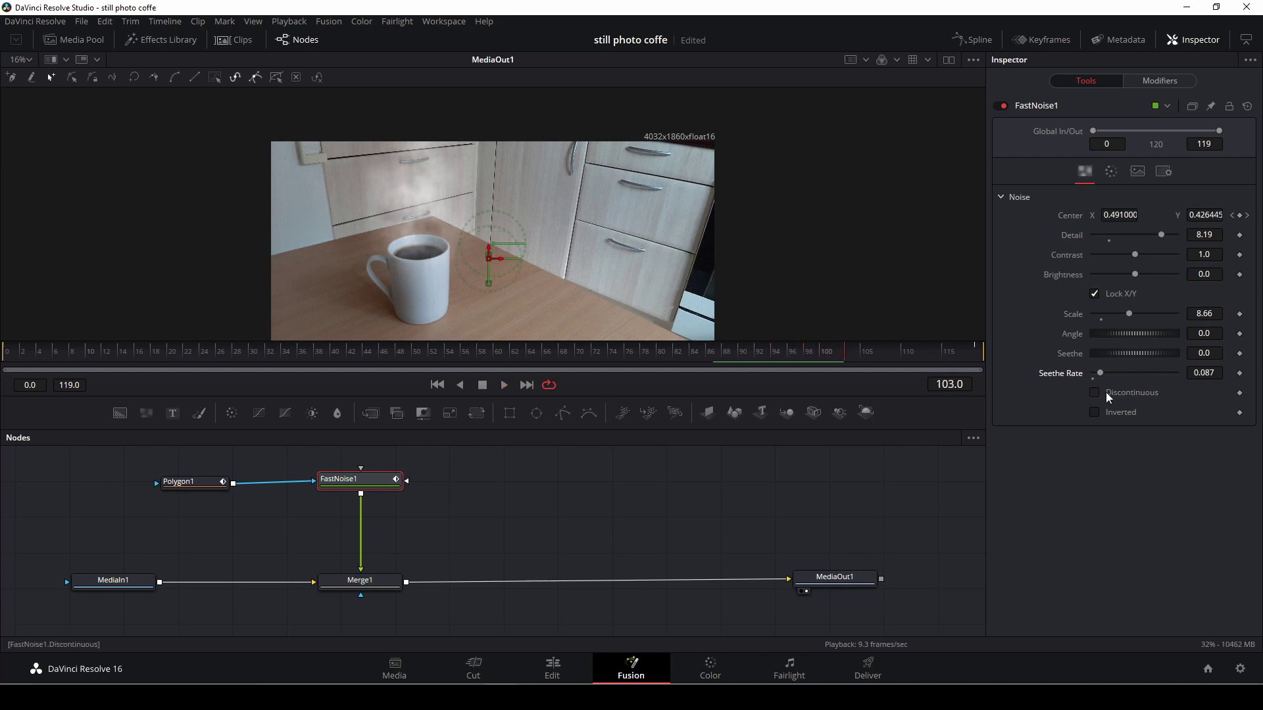
drag(1101, 375, 1098, 375)
key(space)
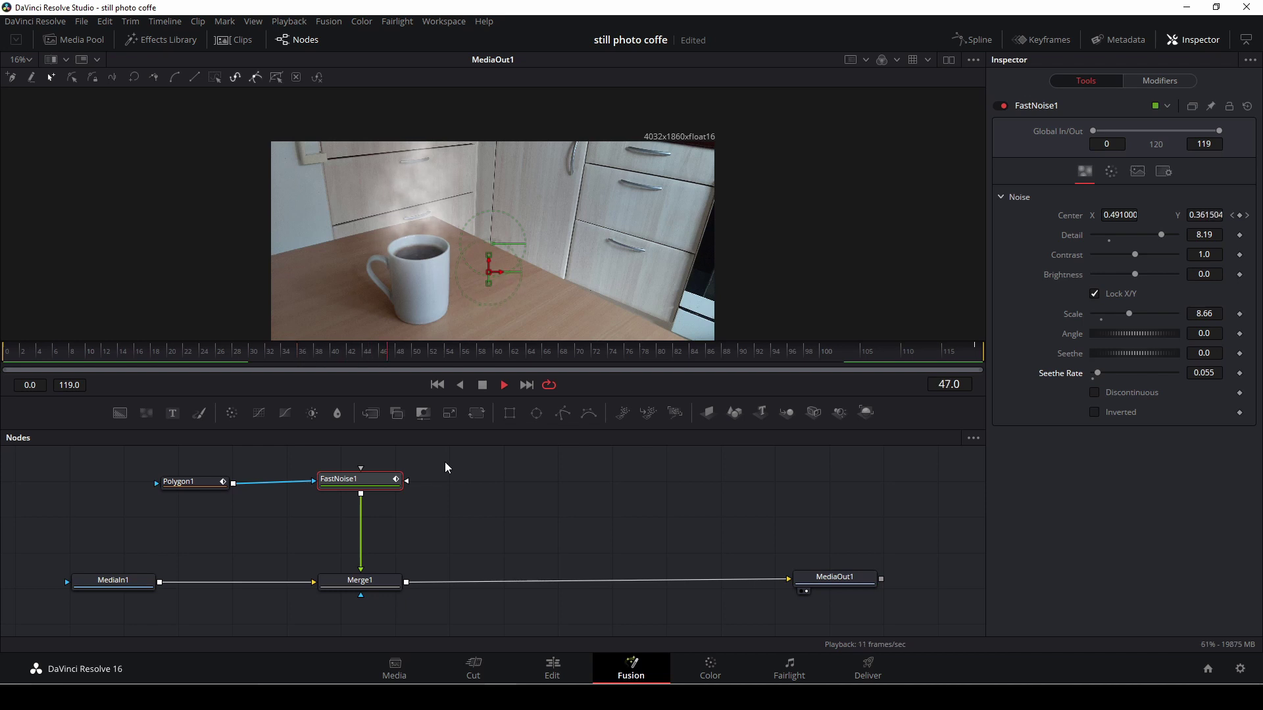
key(space)
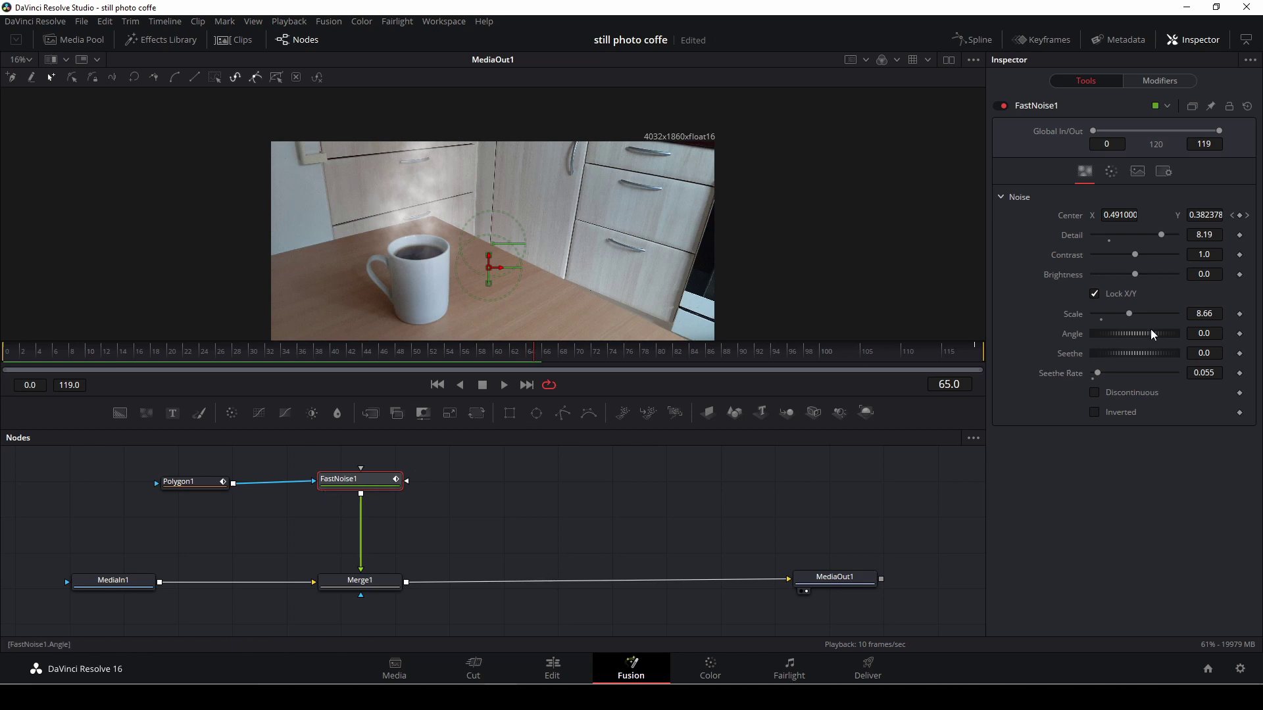
Lower Merge1's Blend to 0.669 to fade the steam, and stop playback
click(348, 591)
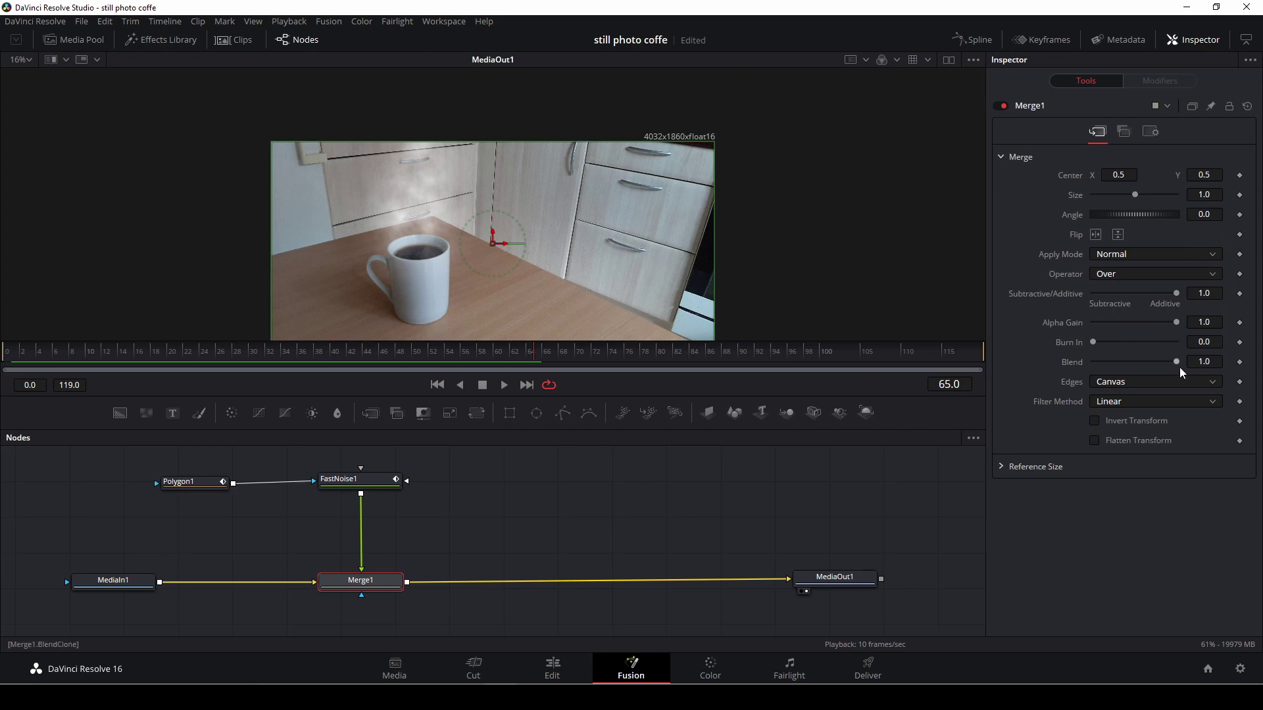
drag(1176, 361, 1148, 366)
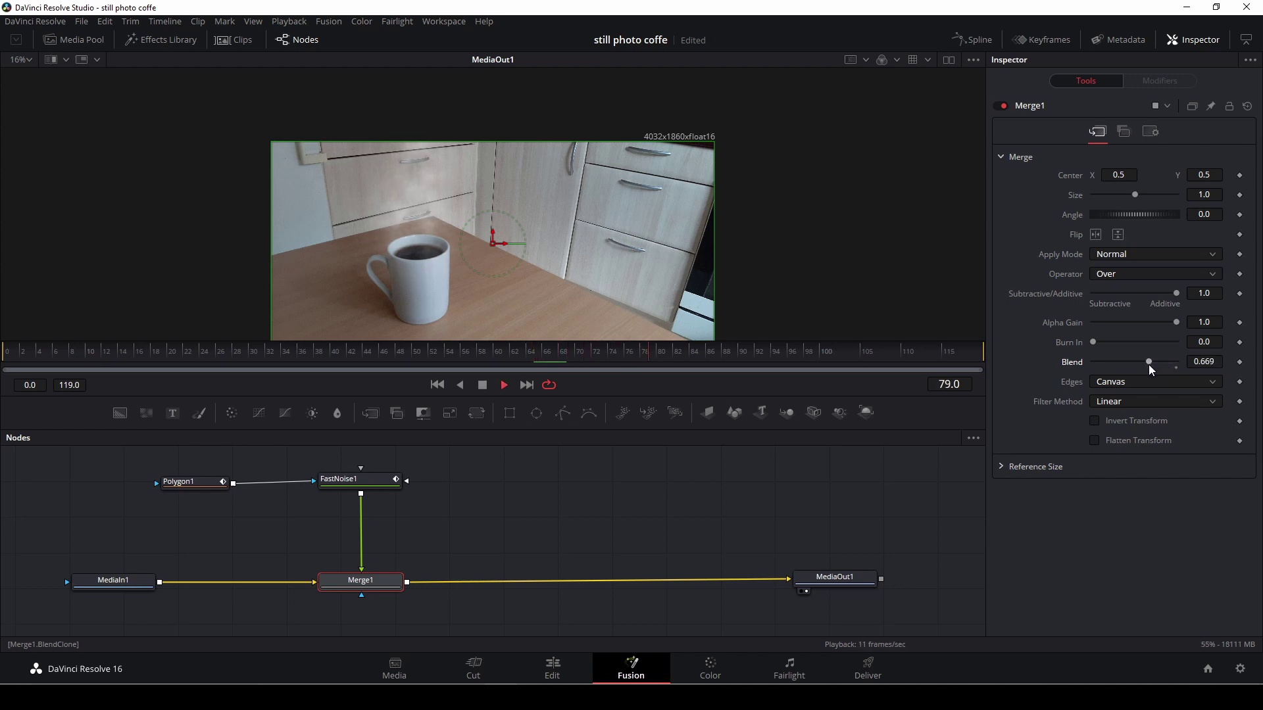
key(space)
Return to the Edit page and play the steamy mug clip from the start
click(563, 668)
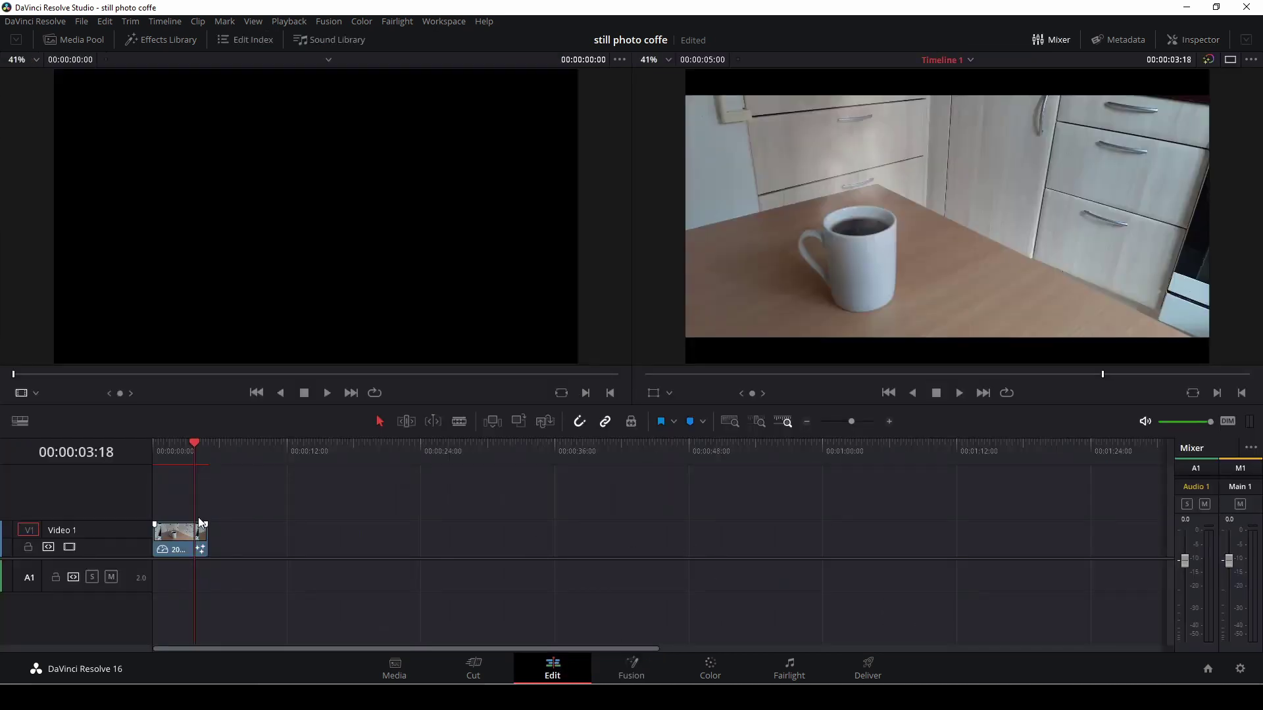
drag(195, 446, 164, 448)
key(space)
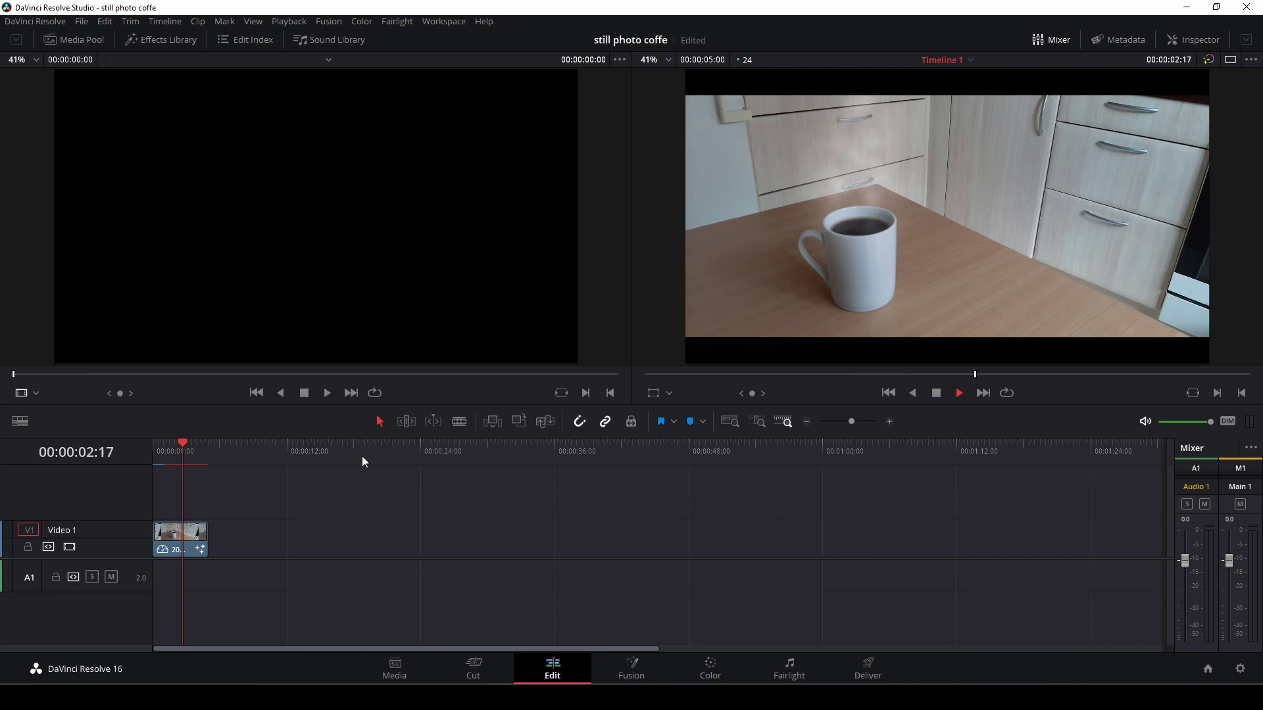
drag(195, 445, 144, 448)
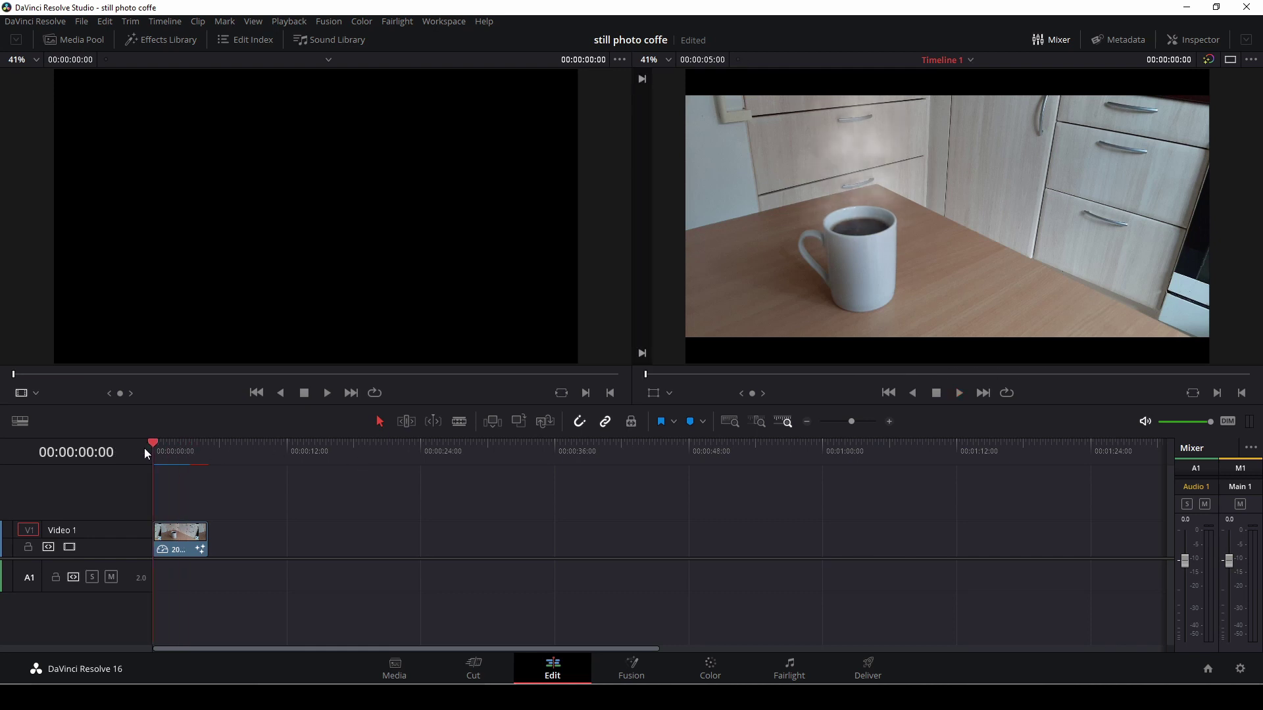
Convert the photo clip on Video 1 into a new compound clip
click(183, 549)
right_click(176, 538)
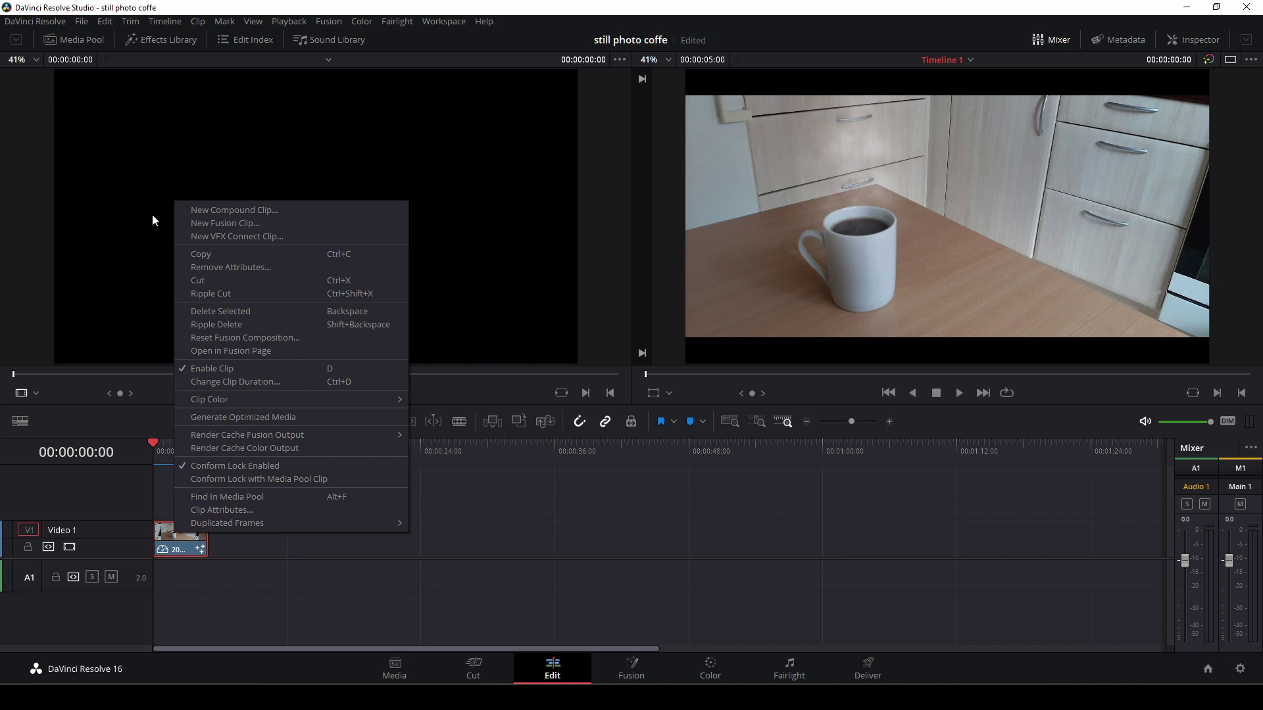
click(207, 211)
click(728, 387)
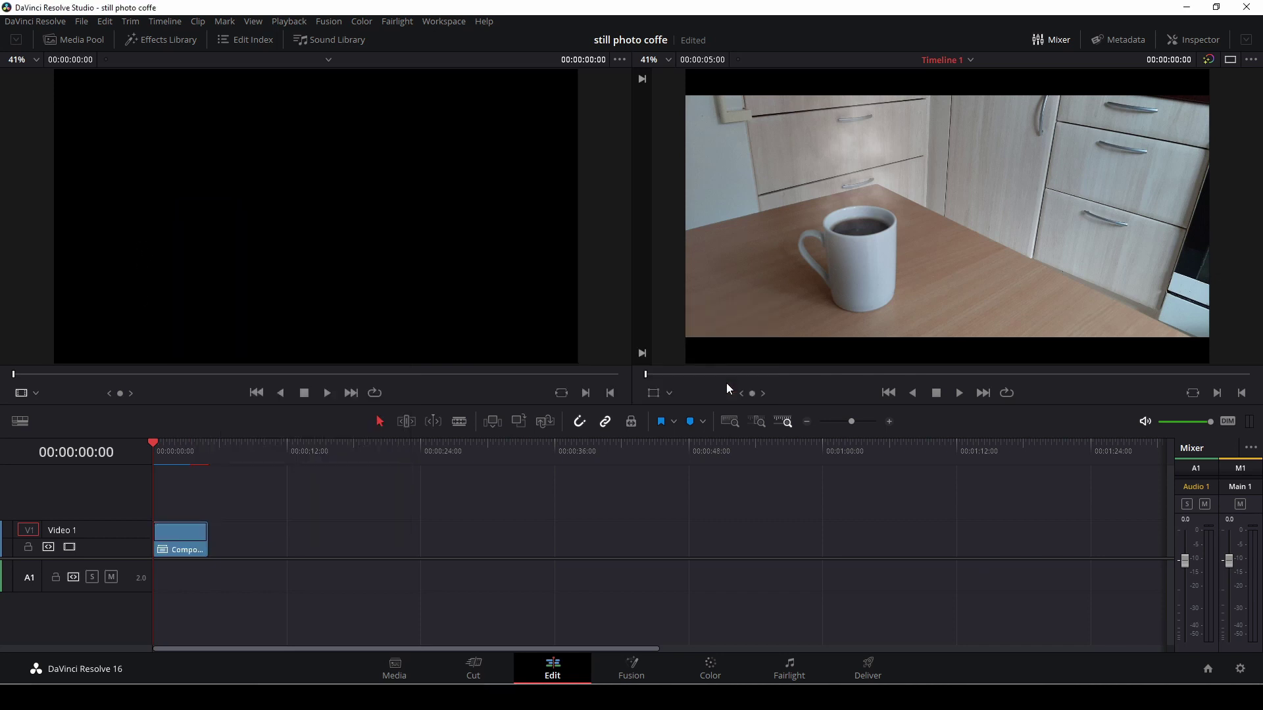
Keyframe the compound clip's Zoom at 1.000 on frame 0, then set 1.210 at 00:00:05:00
click(183, 536)
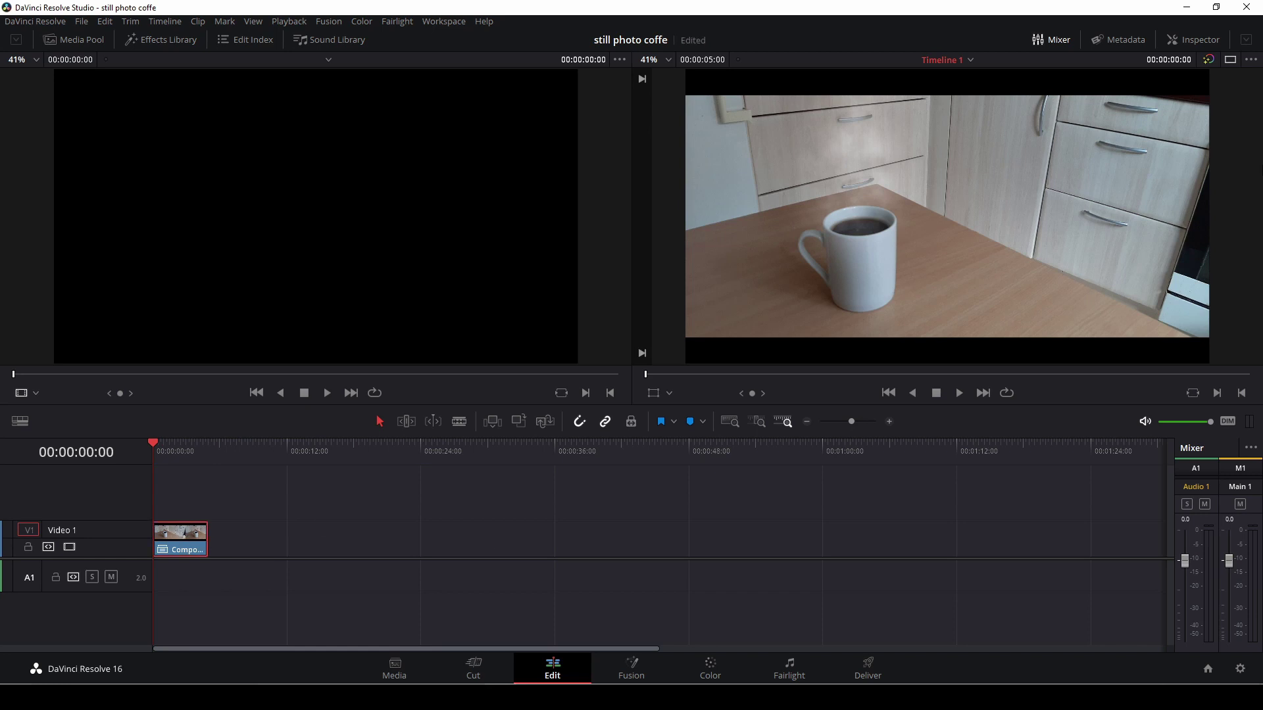
click(1197, 39)
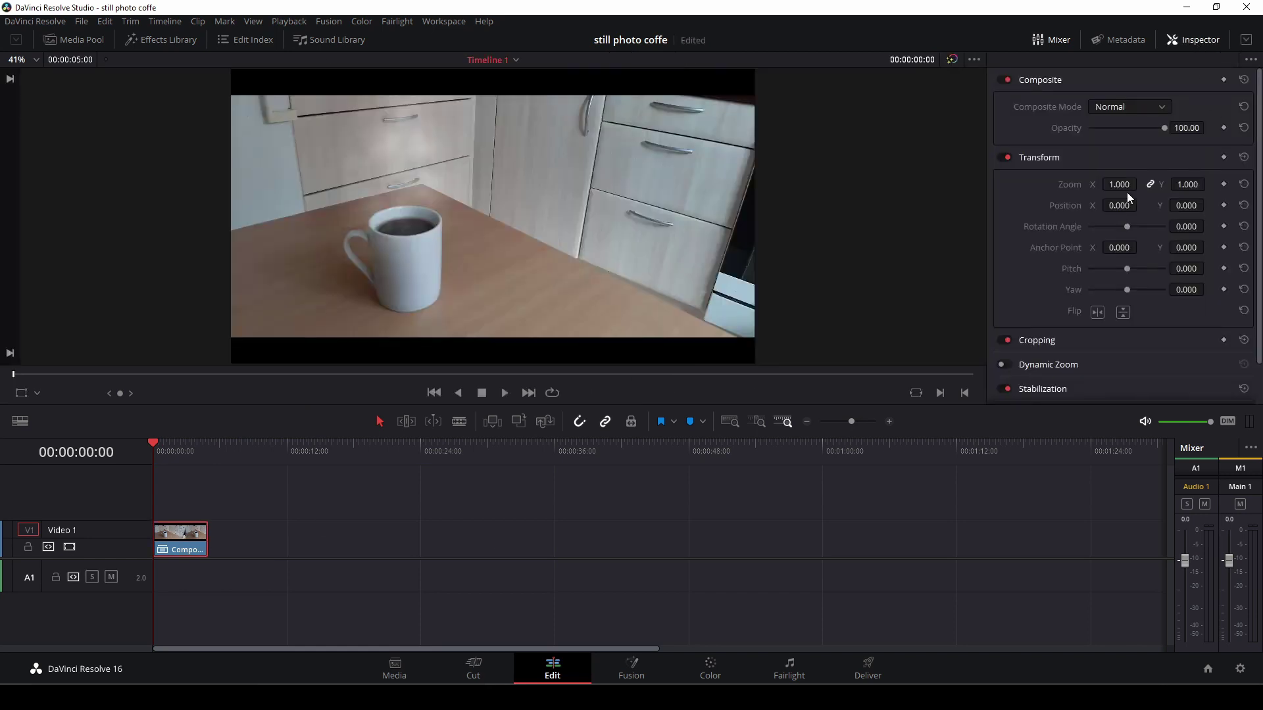
click(1223, 185)
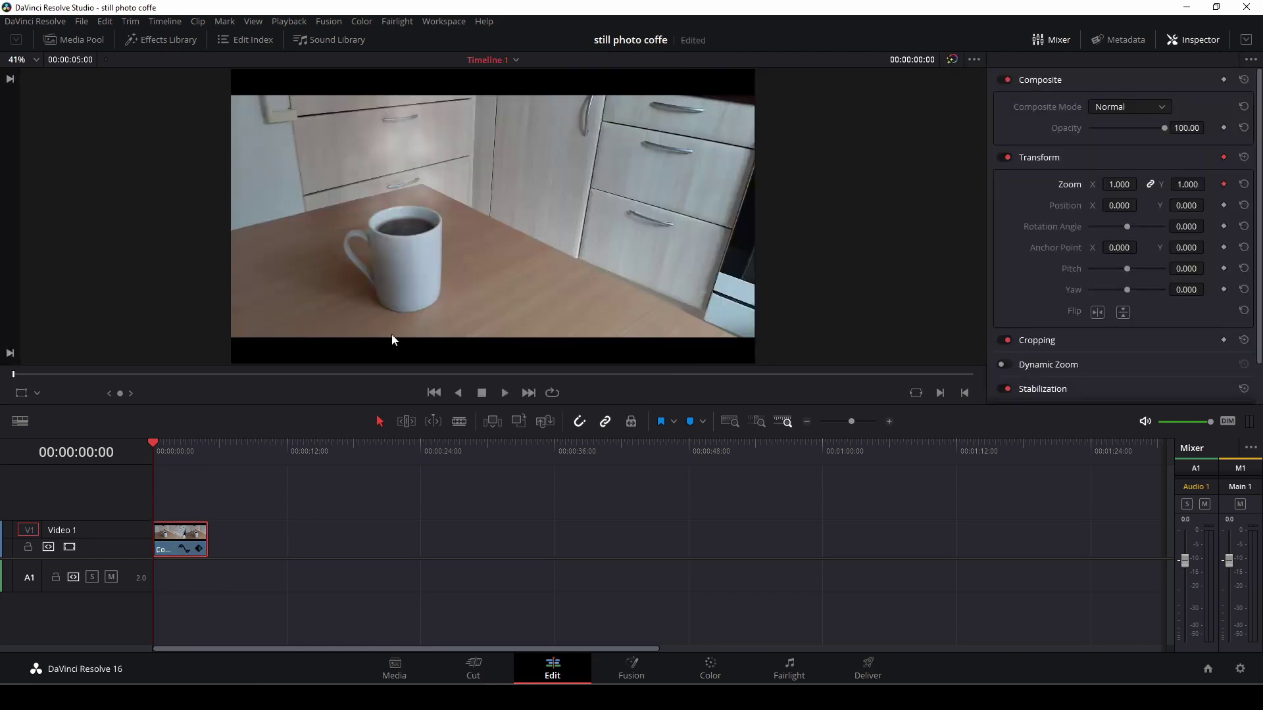
click(208, 456)
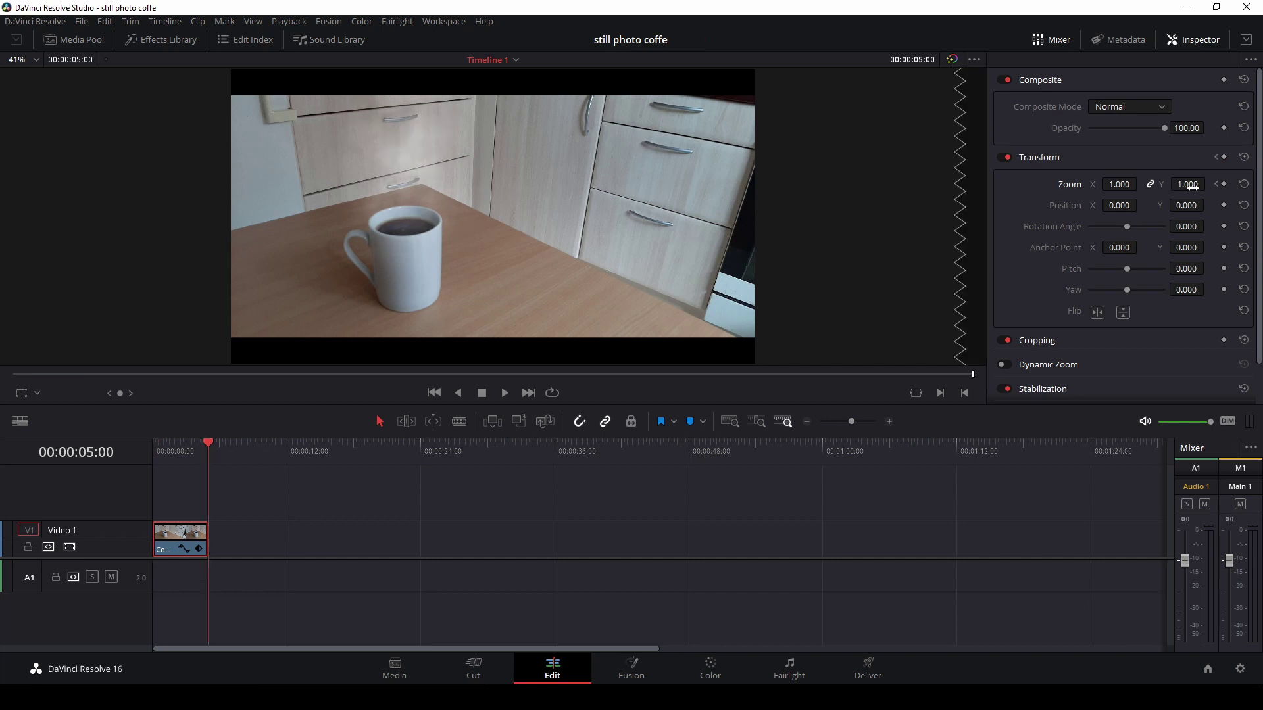
drag(1188, 184, 1209, 184)
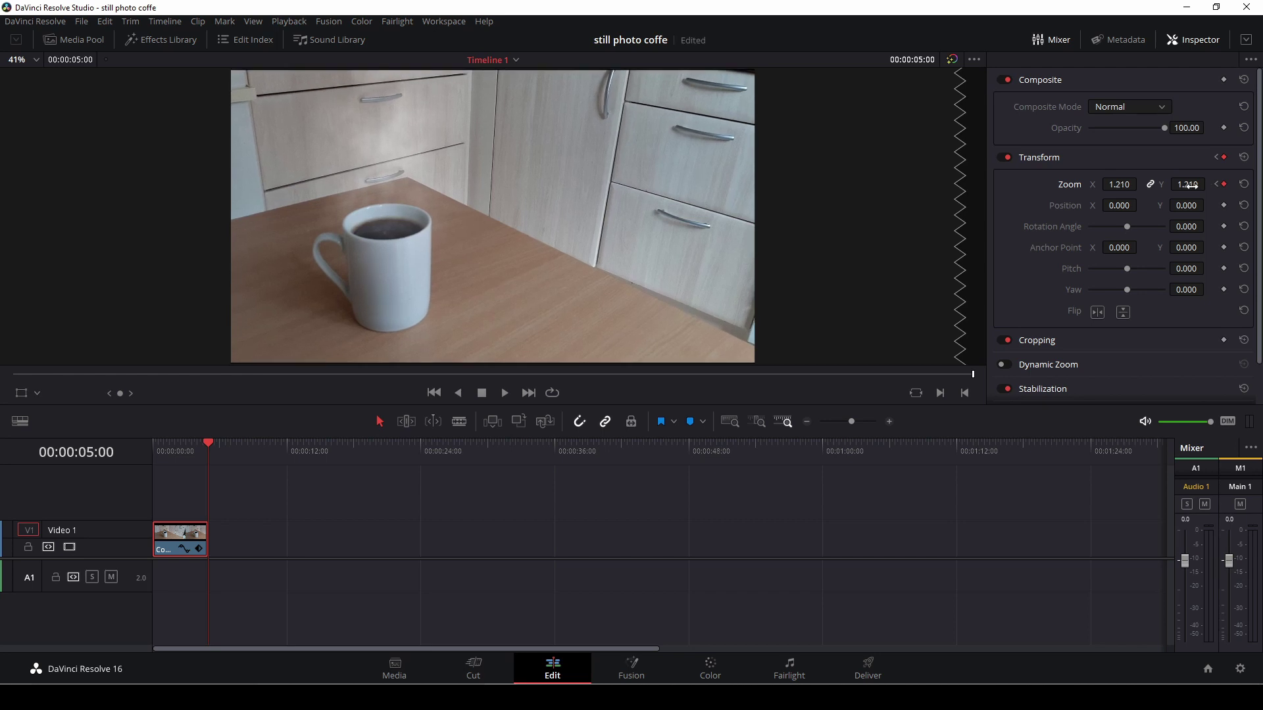
Keyframe Position at frame 0, shift X to 125 at the last frame, and play the animation
drag(211, 446, 152, 451)
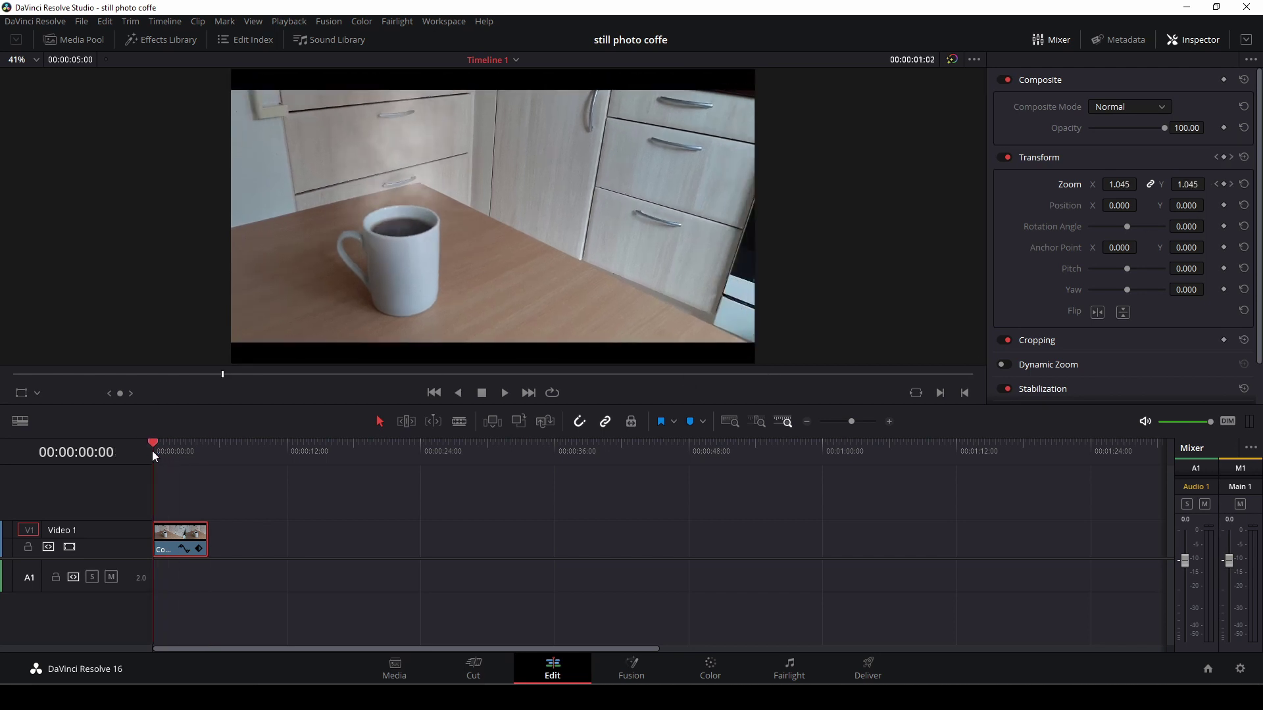
click(1224, 205)
drag(152, 442, 199, 450)
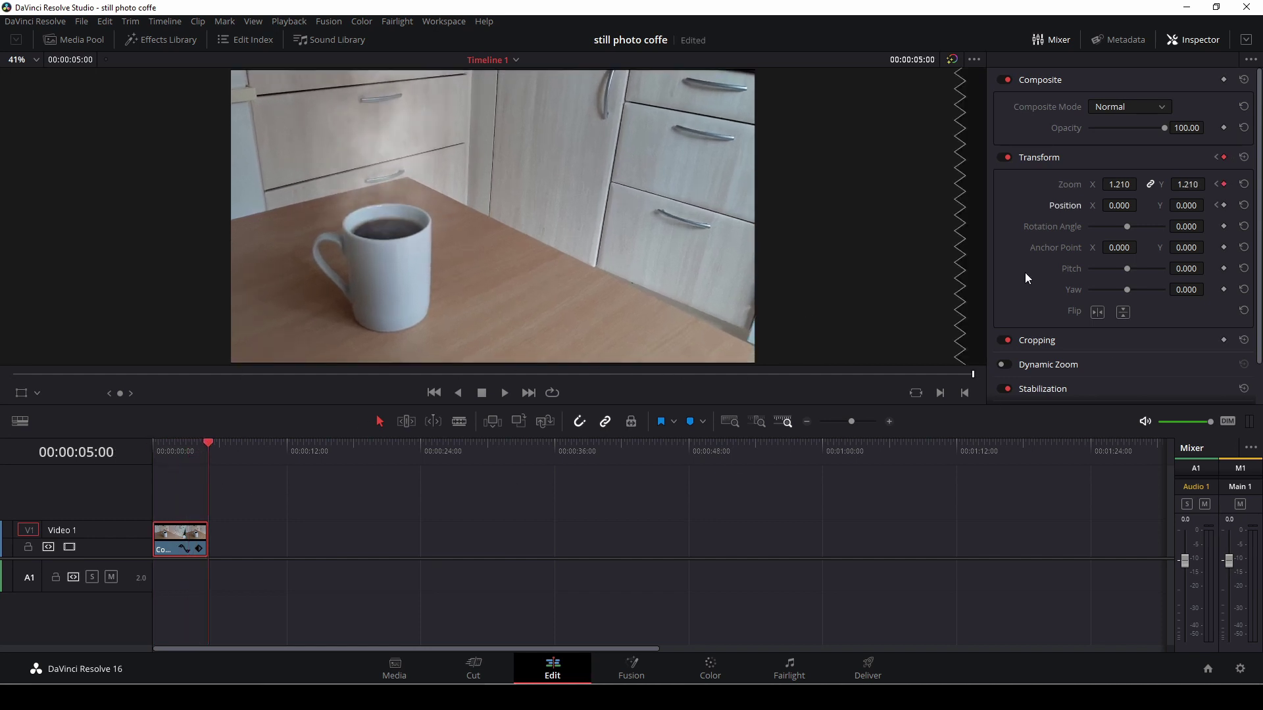
drag(1122, 205, 1184, 205)
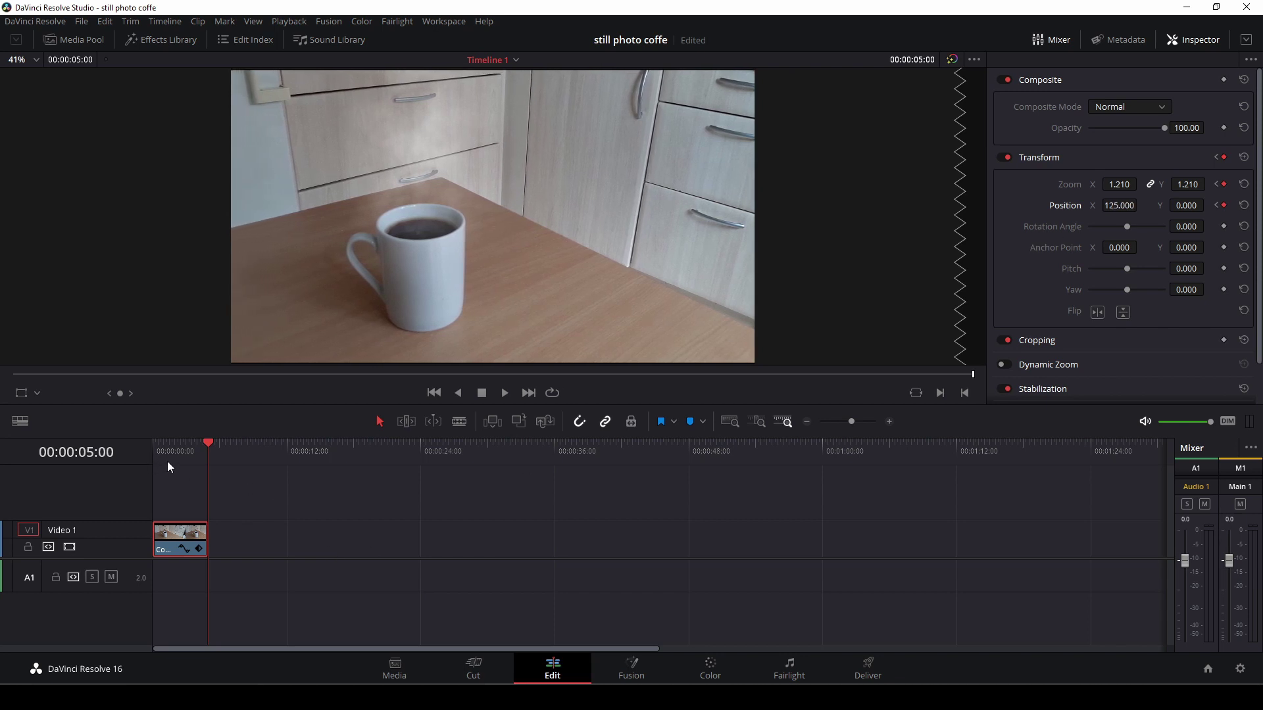
key(Home)
key(space)
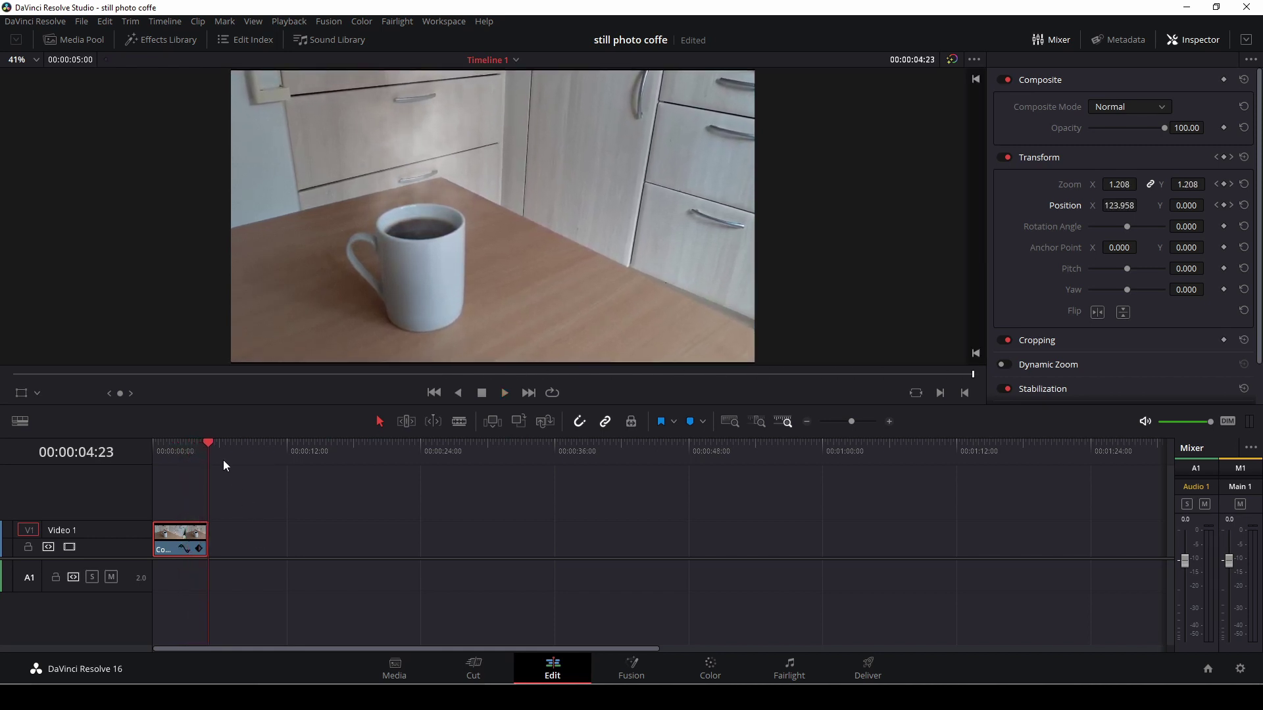
Save the project and bring up the Timeline menu's Output Blanking aspect-ratio choices
key(Home)
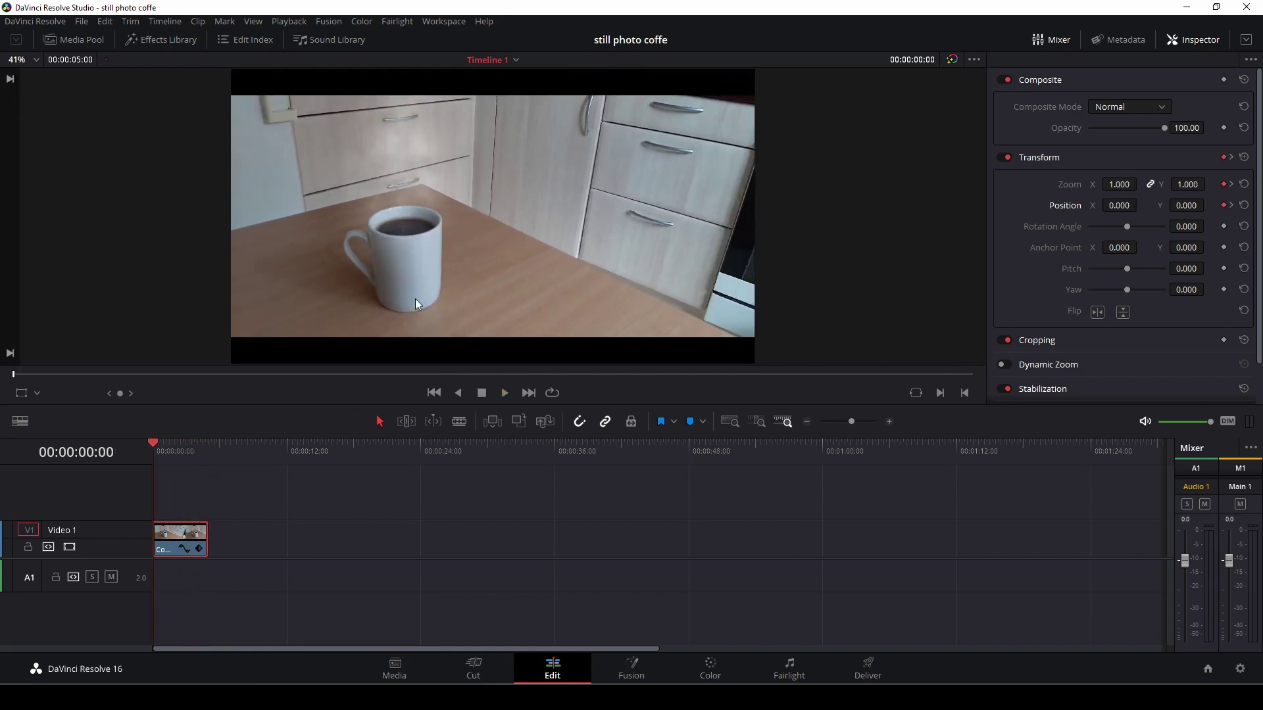
scroll(416, 301, down, 2)
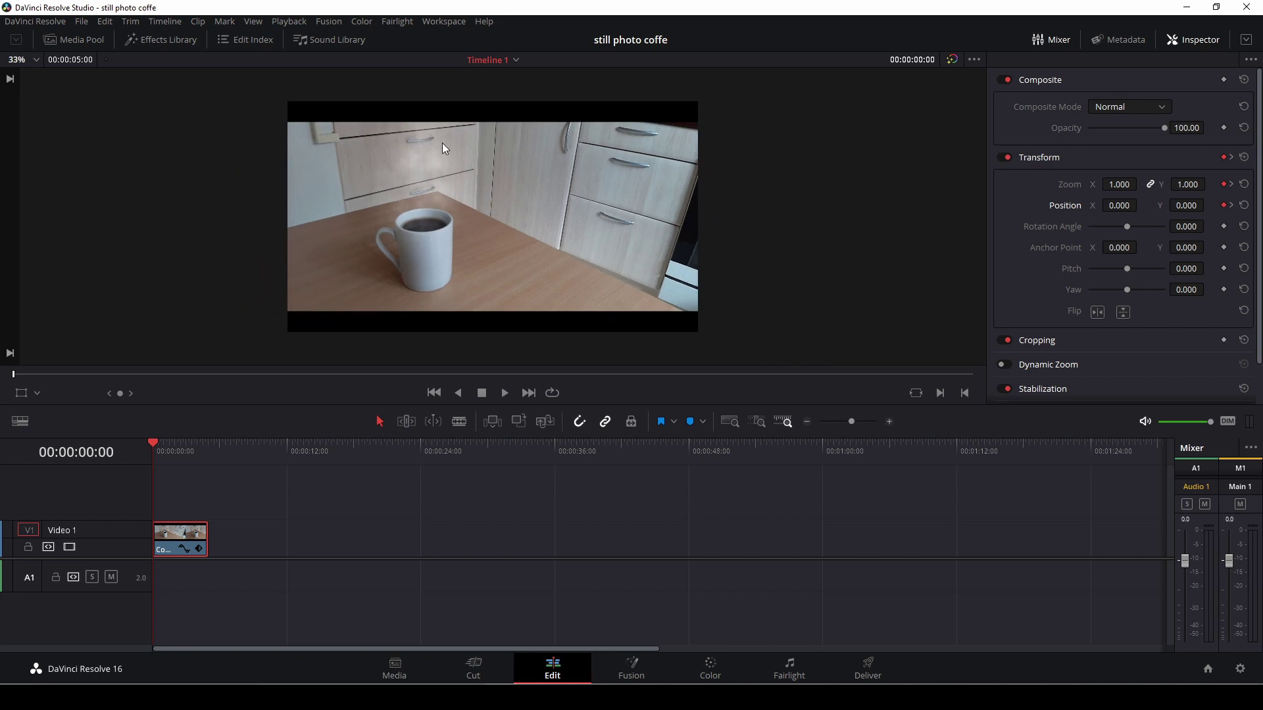
click(164, 21)
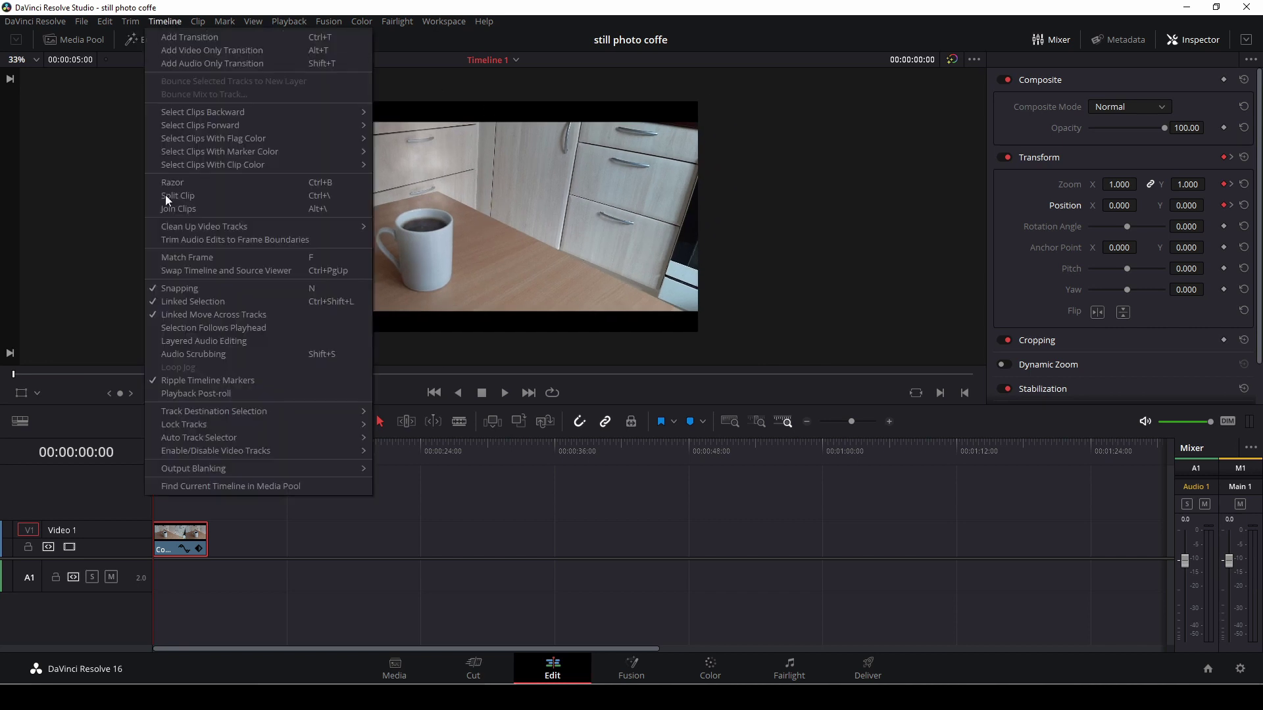